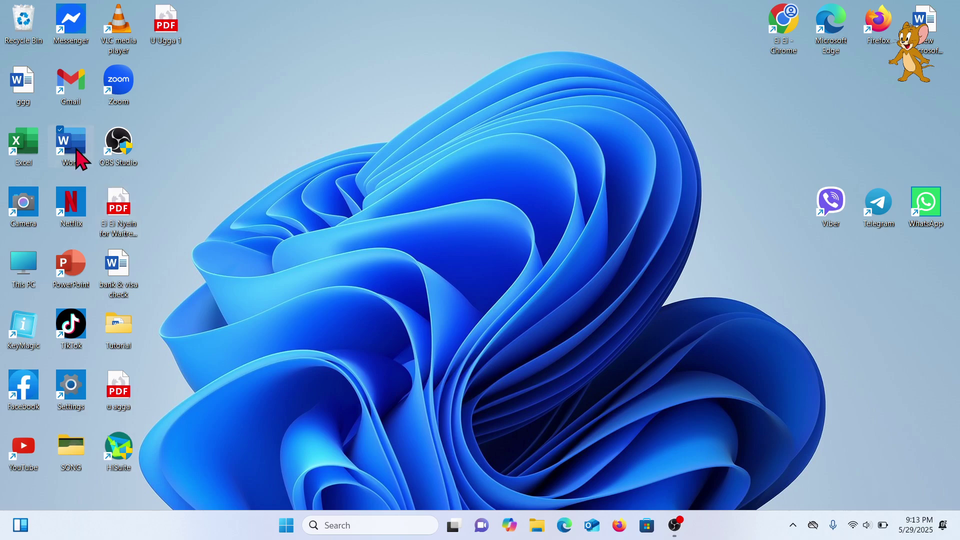
- Open Word and create a new blank document
double_click(76, 151)
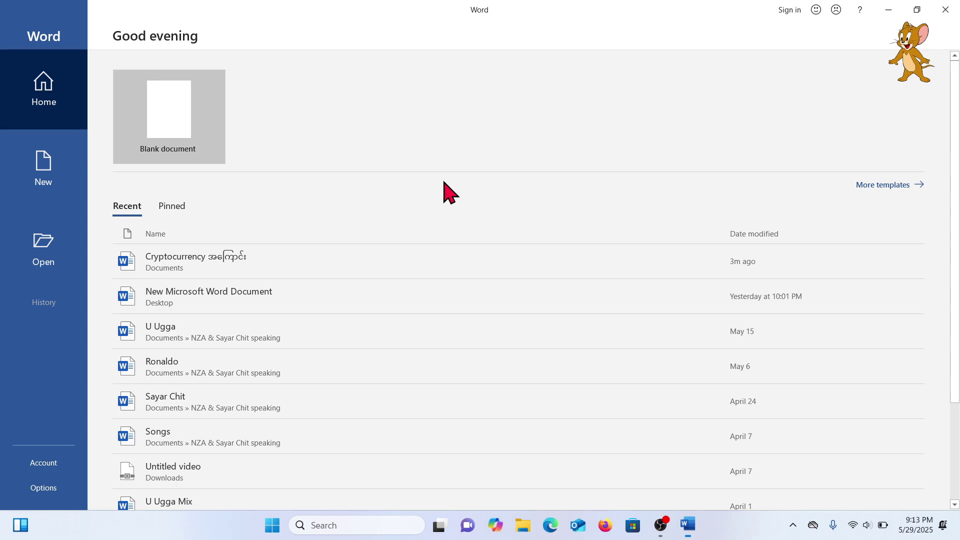
click(174, 124)
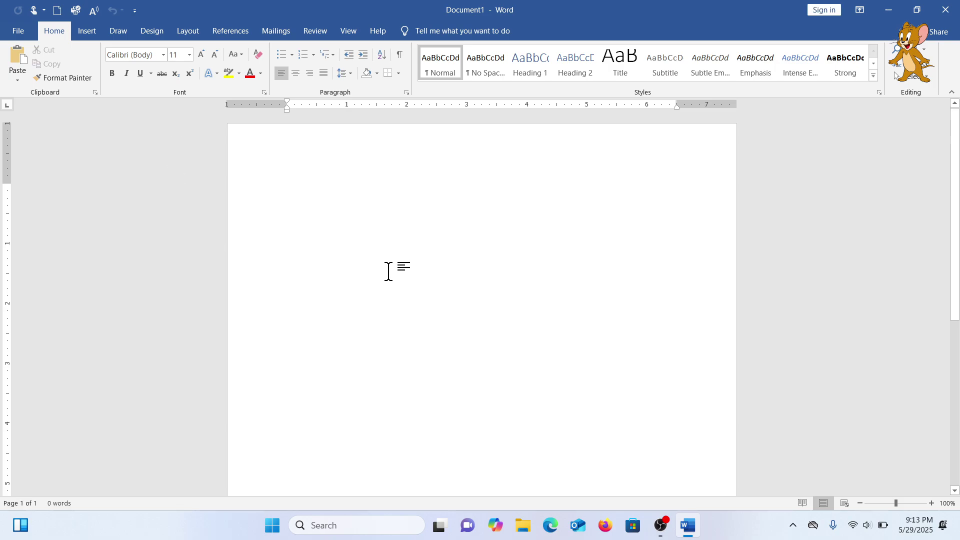
scroll(389, 273, down, 5)
scroll(390, 269, up, 5)
scroll(358, 224, down, 7)
scroll(357, 226, up, 7)
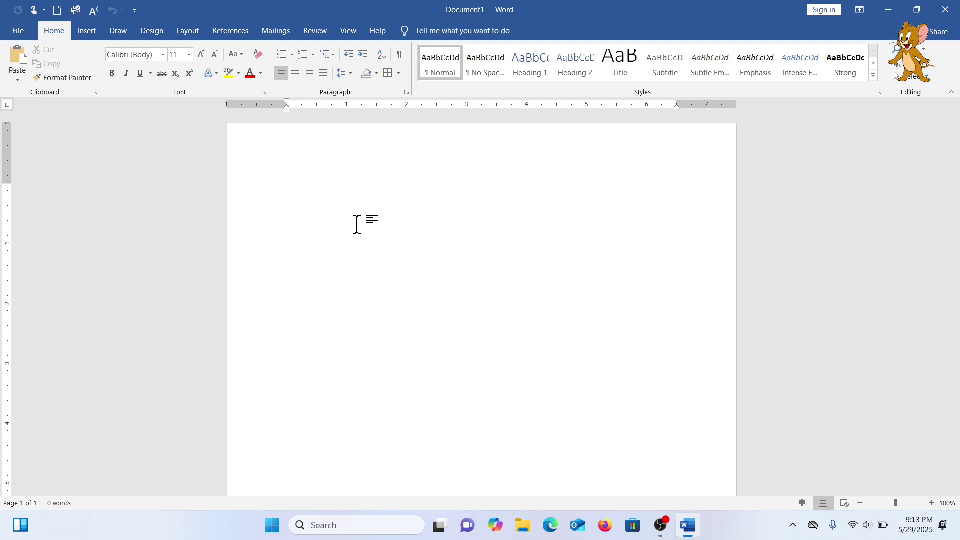
- Set the empty document's font to Pyidaungsu and its font size to 13
key(ctrl+a)
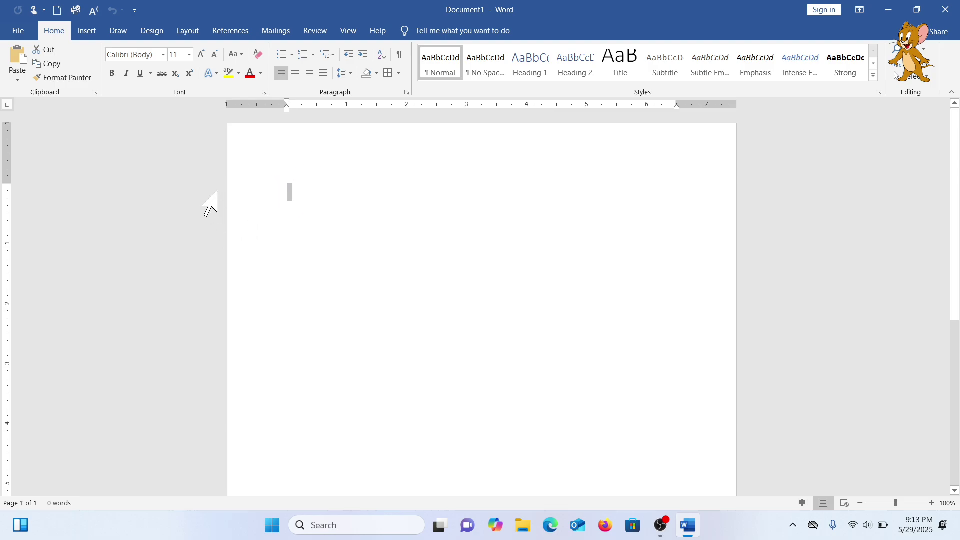
click(163, 55)
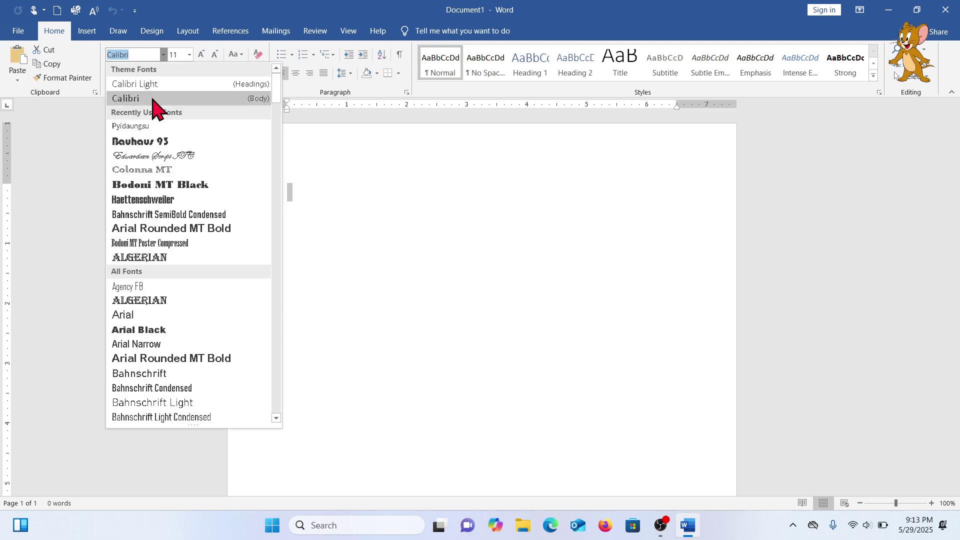
click(150, 126)
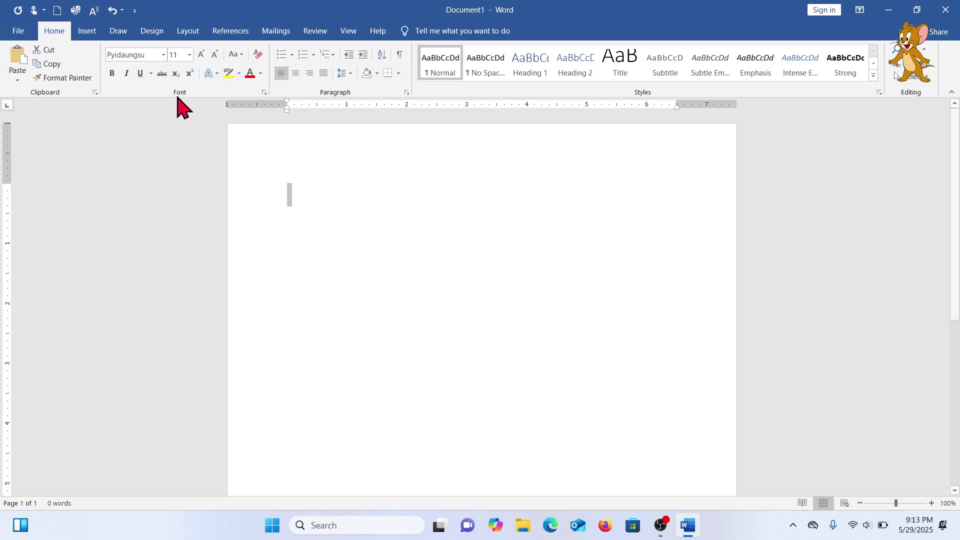
click(181, 56)
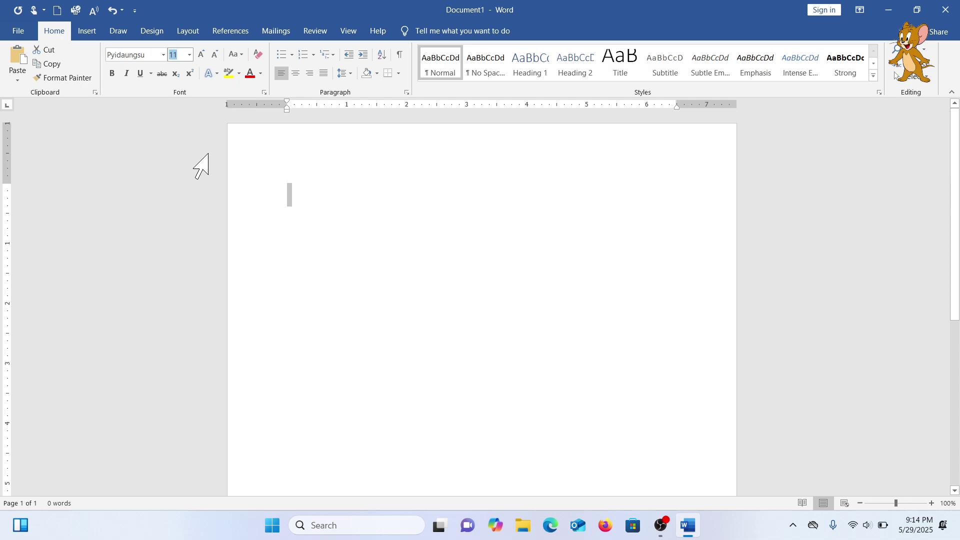
key(BackSpace)
click(189, 55)
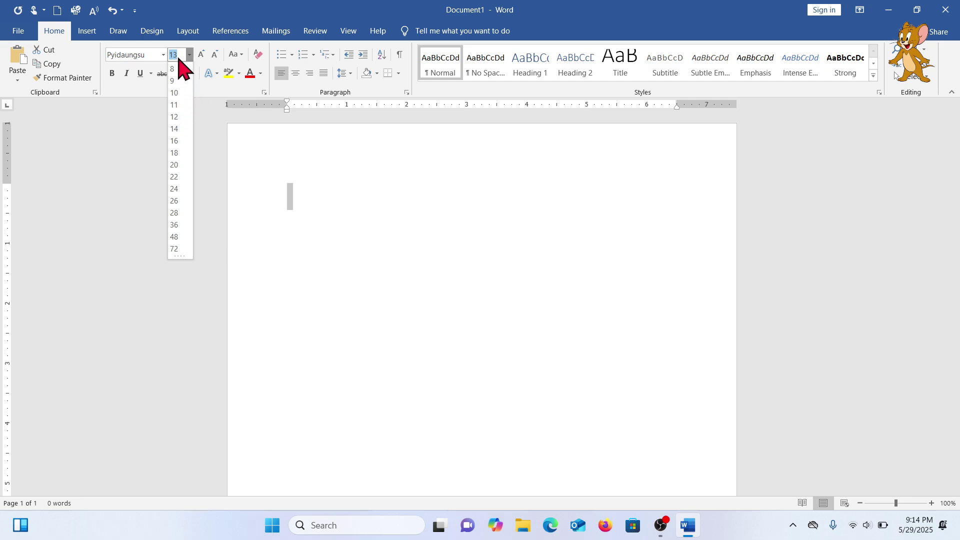
key(Escape)
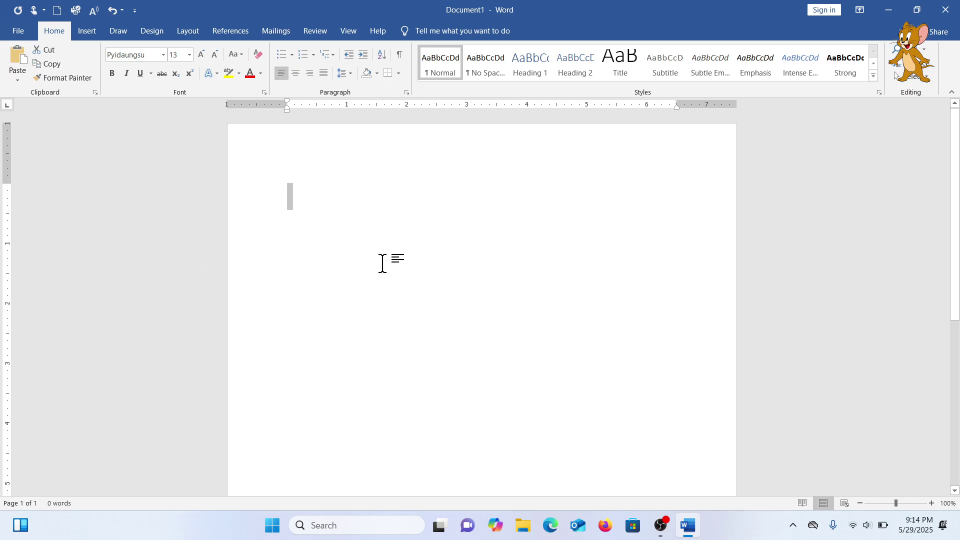
click(311, 194)
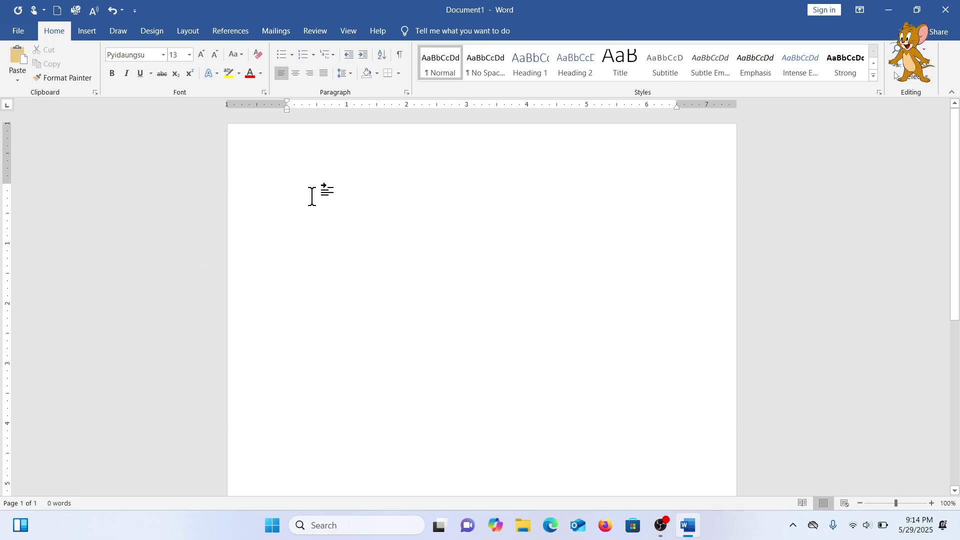
- Enter the line "Crypto အကြောင်း", using the Pyidaungsu MM keyboard for the Burmese word
scroll(311, 194, down, 3)
scroll(311, 194, up, 3)
text(Cr)
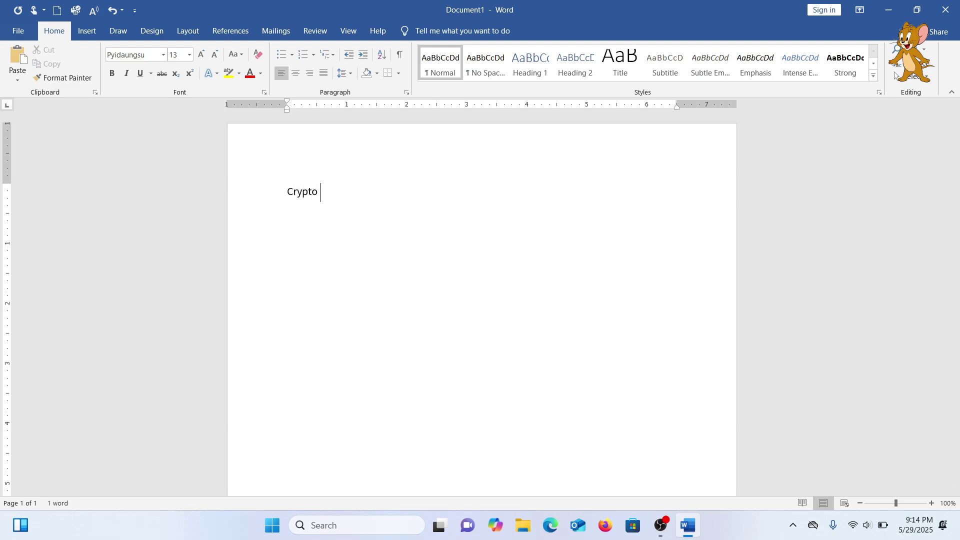
text(ypto )
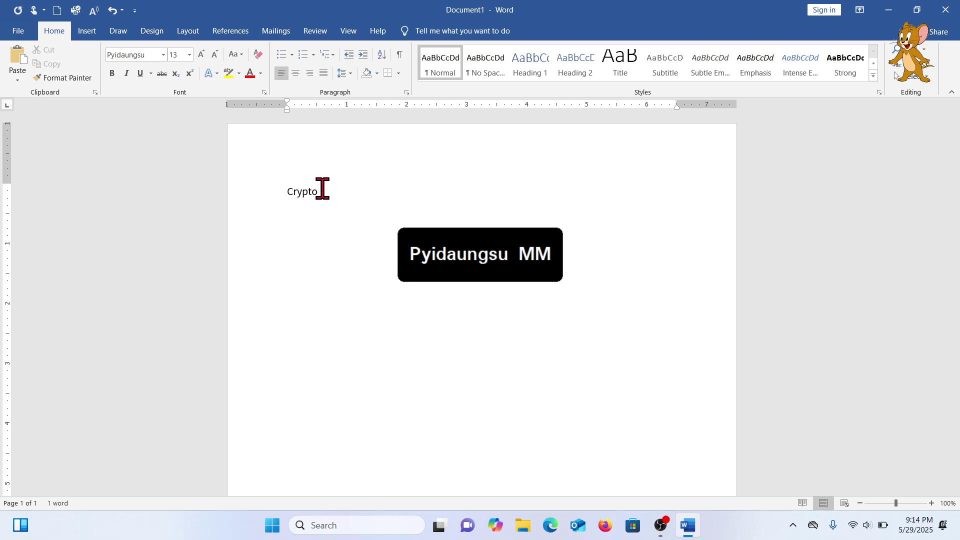
text(အကြောင်း)
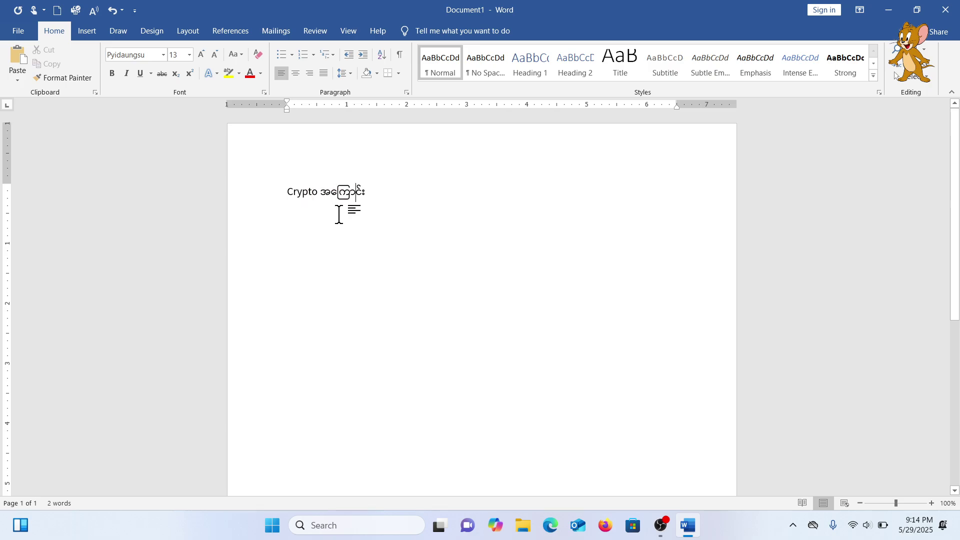
- Toggle the KeyMagic keyboard off and back to Pyidaungsu MM, and append "ပြောကြား" to the end of the line
click(305, 191)
key(ctrl+shift+p)
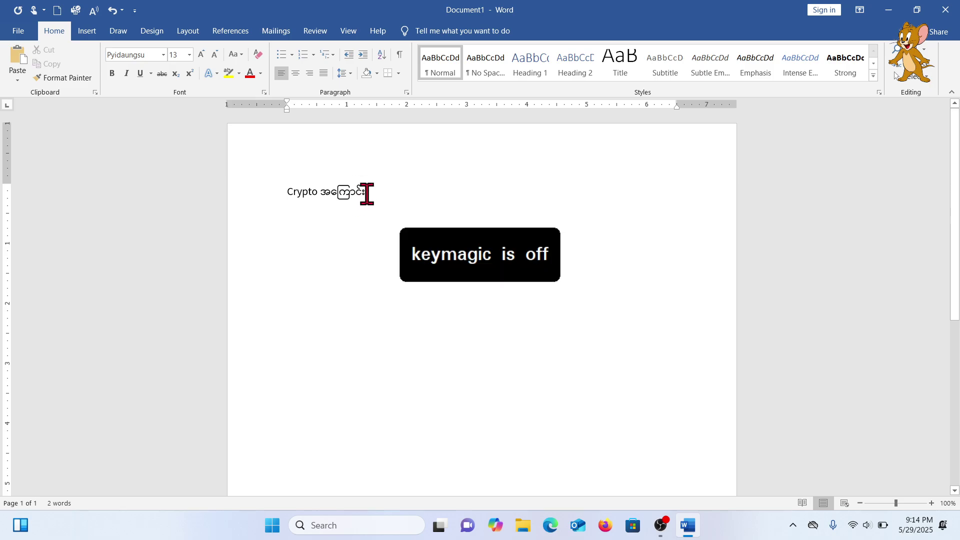
key(ctrl+shift+p)
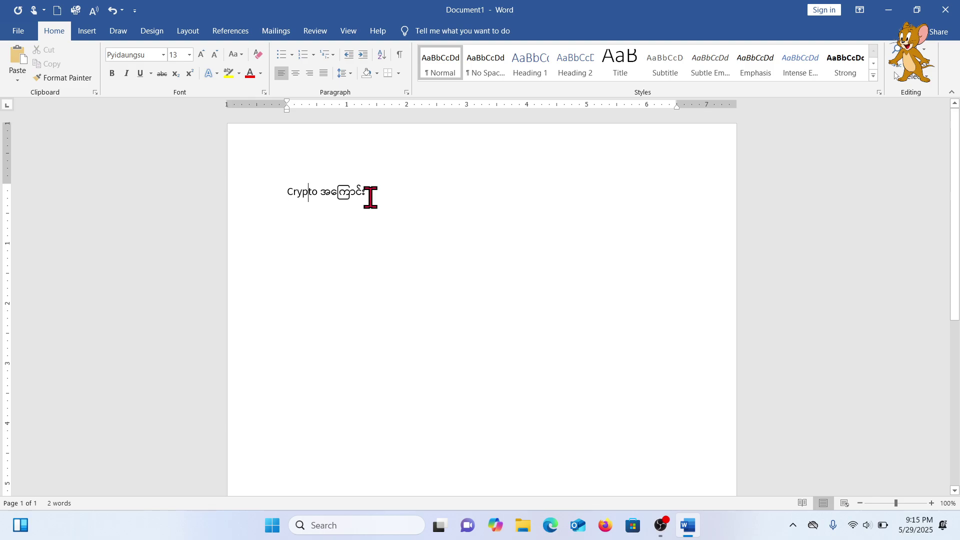
key(ctrl+shift+p)
click(371, 198)
text(ay)
key(ctrl+shift+p)
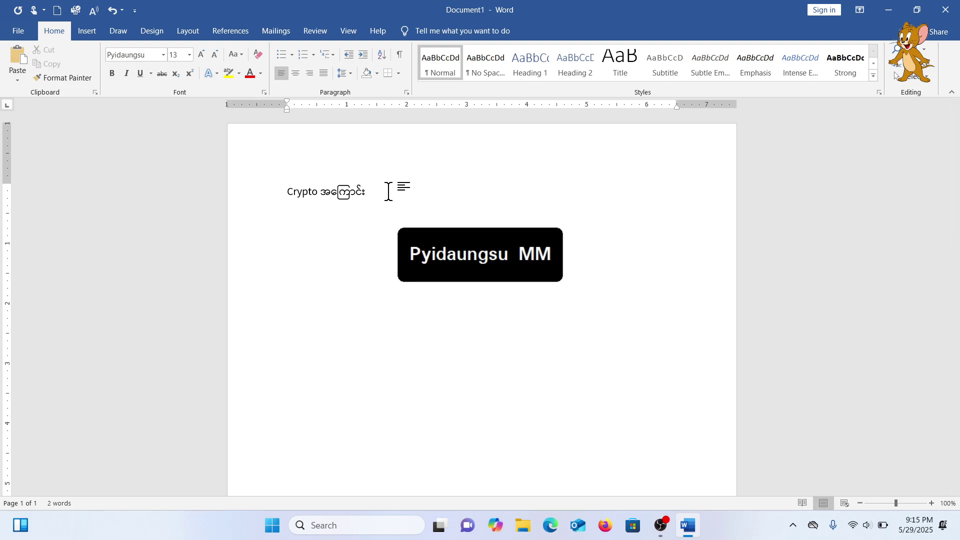
text(ပြောကြား)
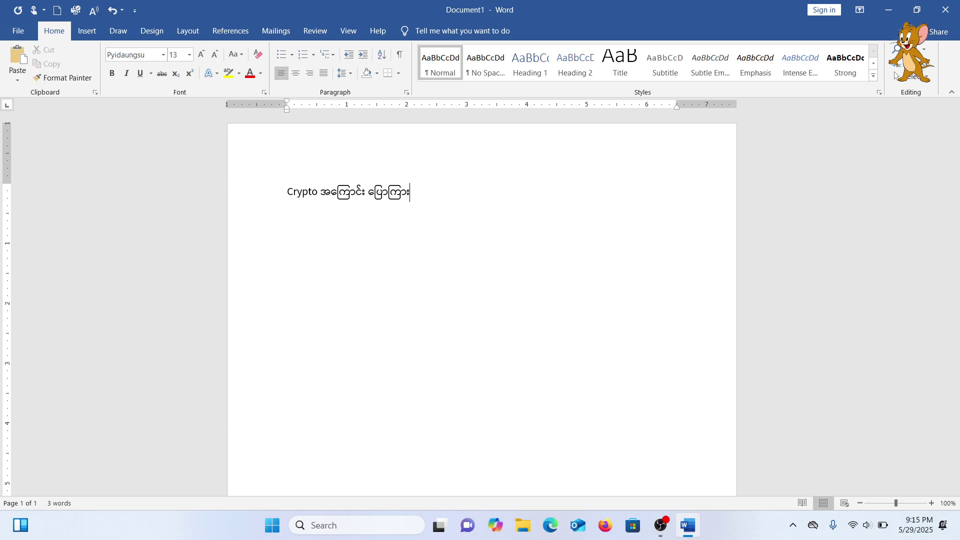
text(ခ)
- Delete the trial line and paste the copied Burmese text about Cryptocurrency in its place
key(BackSpace)
key(BackSpace)
key(BackSpace)
key(BackSpace)
key(BackSpace)
key(BackSpace)
key(BackSpace)
key(BackSpace)
key(BackSpace)
key(BackSpace)
key(BackSpace)
key(BackSpace)
key(BackSpace)
key(BackSpace)
key(BackSpace)
key(BackSpace)
key(BackSpace)
key(BackSpace)
key(BackSpace)
key(BackSpace)
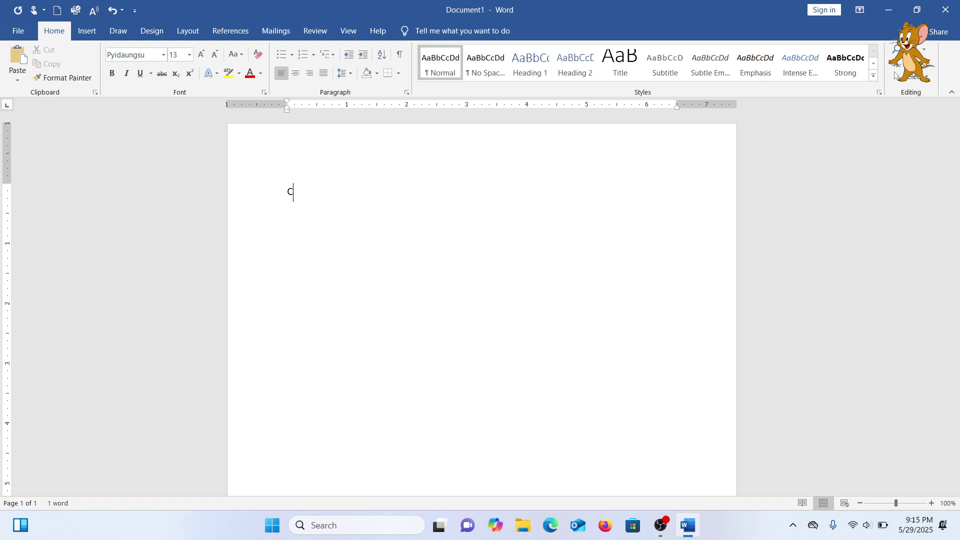
key(ctrl+v)
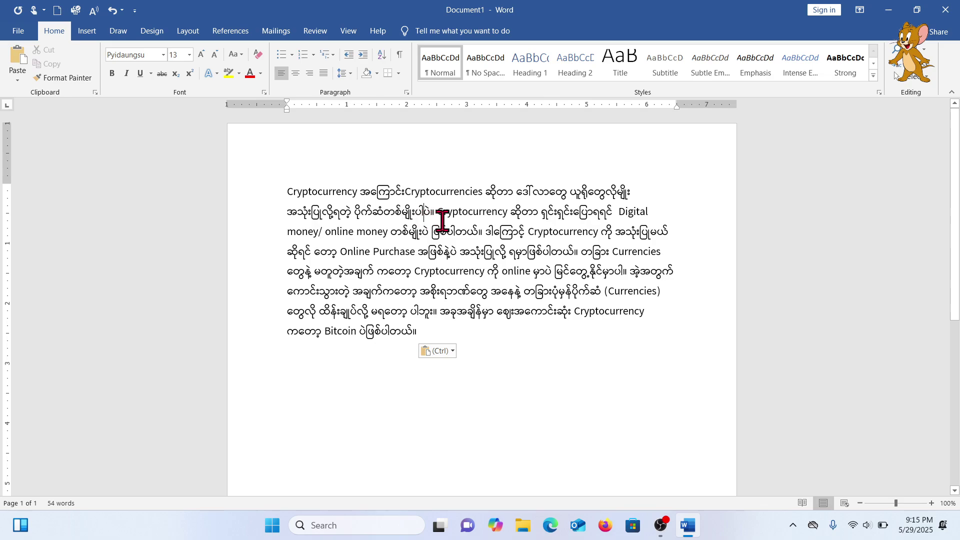
- Split the text after "Cryptocurrency အကြောင်း" so that the heading stands in its own paragraph
scroll(490, 262, down, 1)
scroll(489, 262, down, 3)
scroll(489, 261, up, 5)
drag(279, 189, 453, 322)
click(497, 194)
click(407, 193)
drag(286, 190, 397, 203)
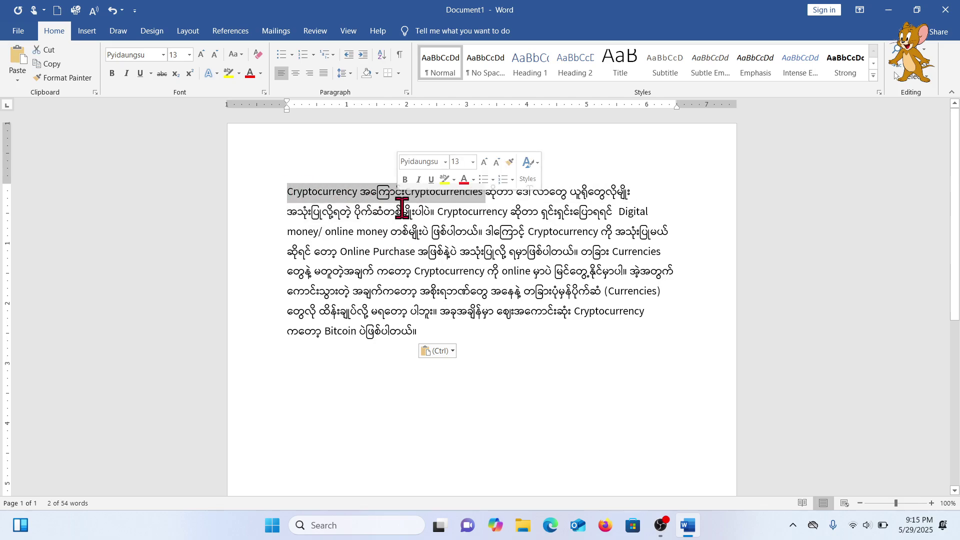
click(403, 208)
click(405, 191)
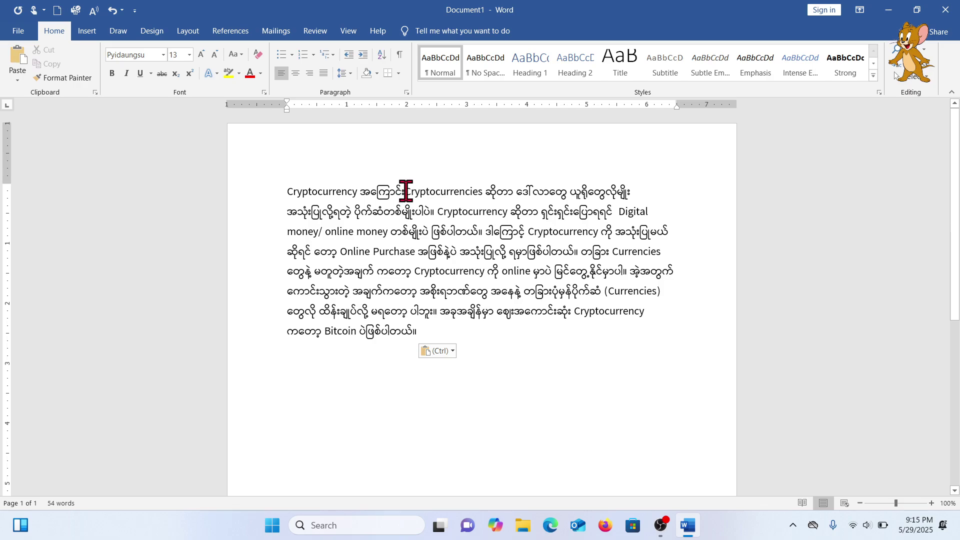
mouse_move(648, 520)
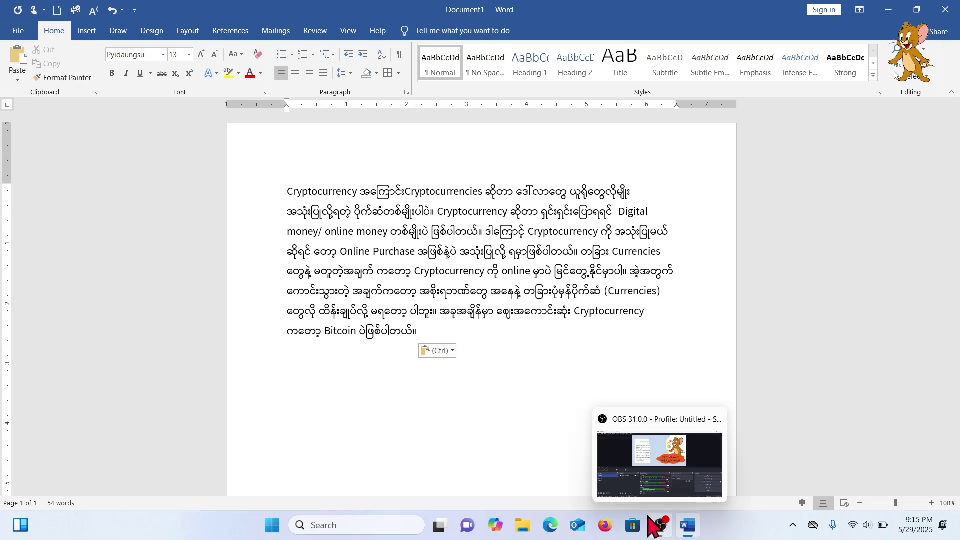
key(Return)
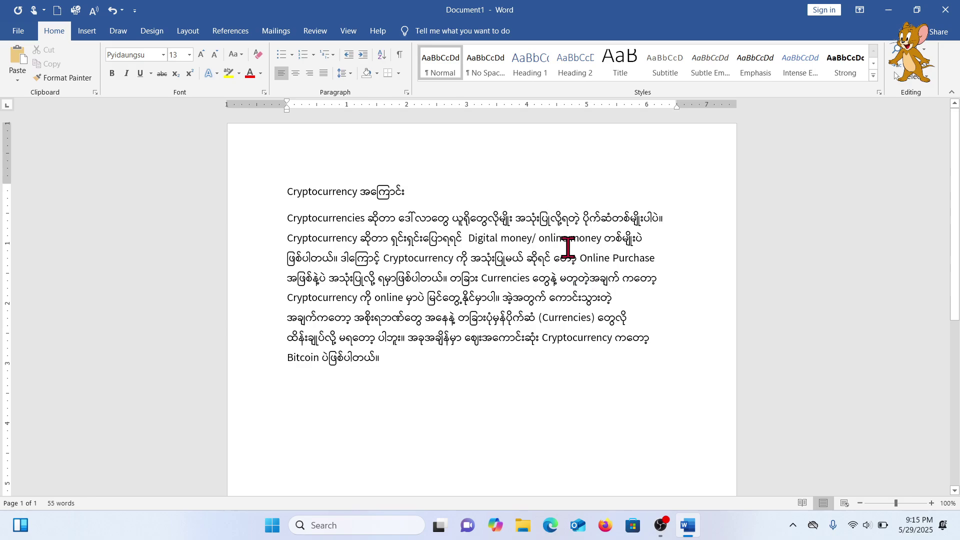
- Center the heading "Cryptocurrency အကြောင်း" on the page
drag(282, 191, 403, 191)
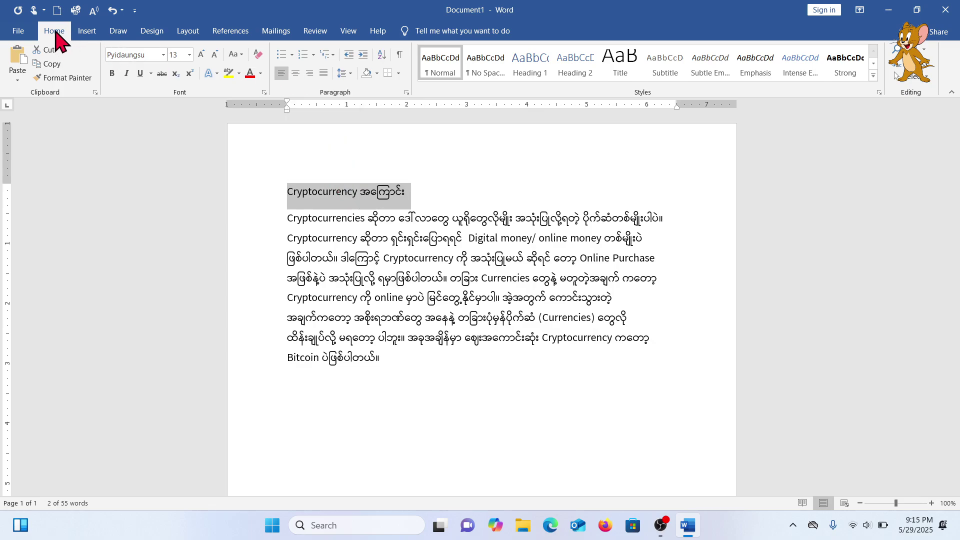
click(298, 74)
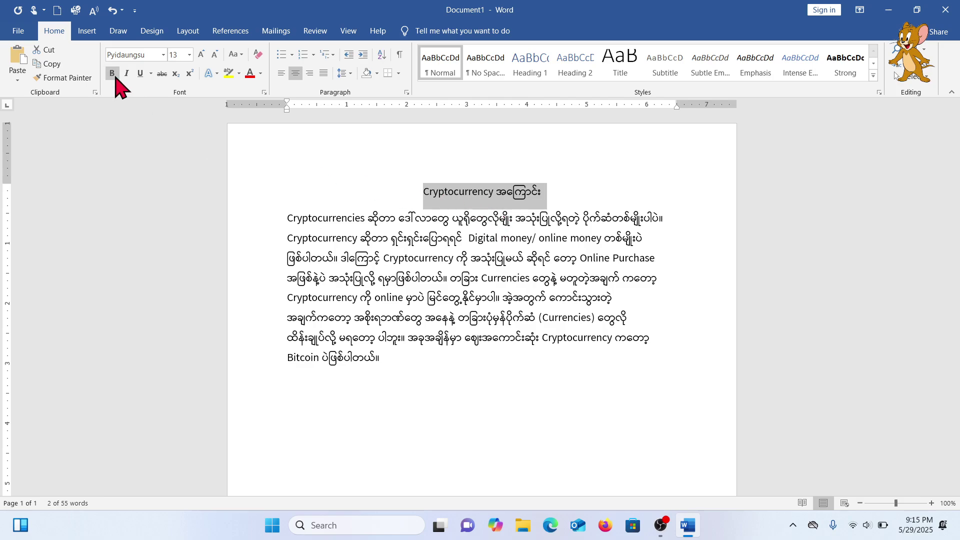
click(512, 196)
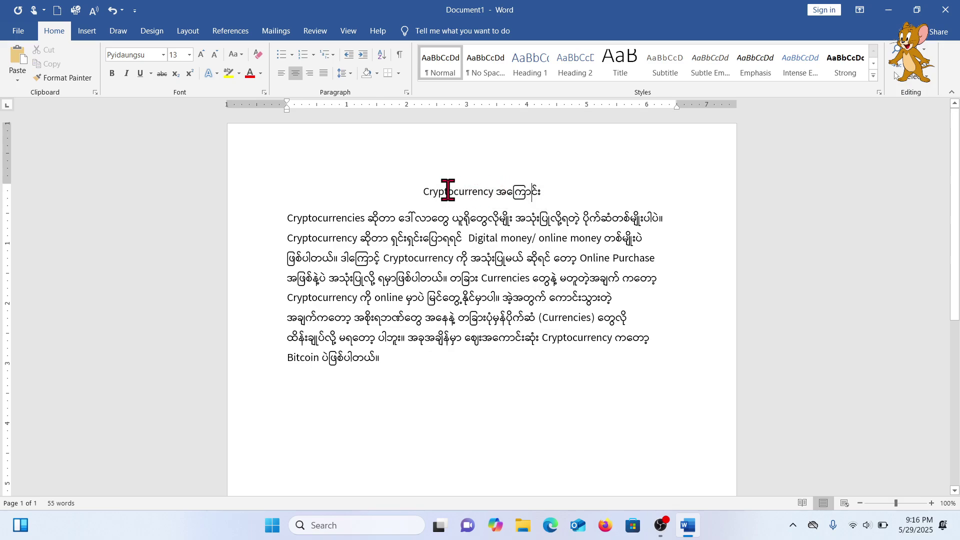
- Make the centered heading "Cryptocurrency အကြောင်း" bold
drag(416, 188, 536, 195)
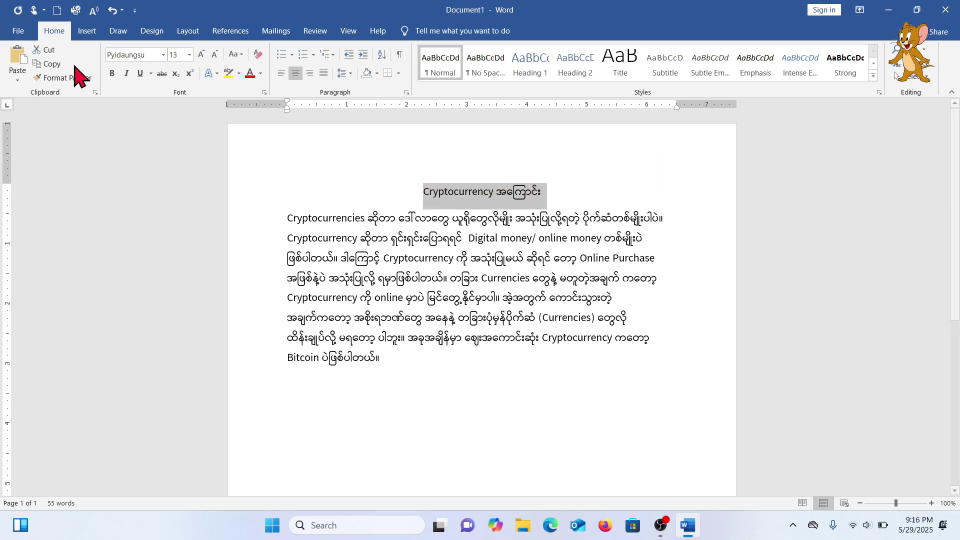
click(454, 196)
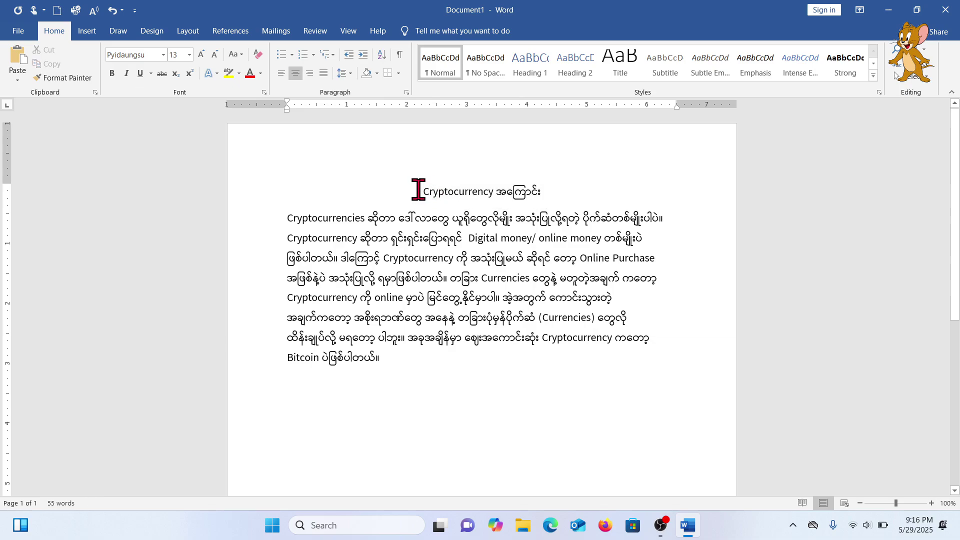
drag(420, 190, 543, 195)
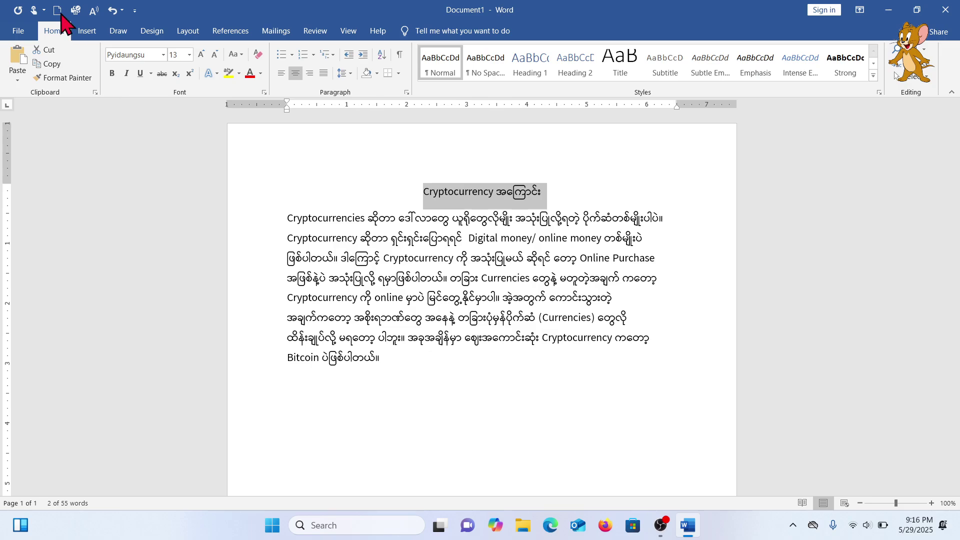
click(111, 76)
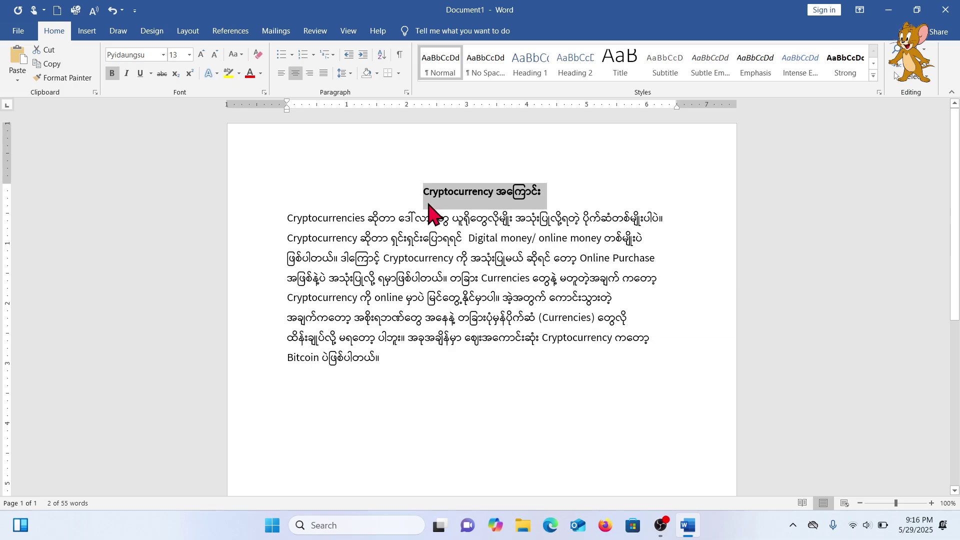
click(483, 194)
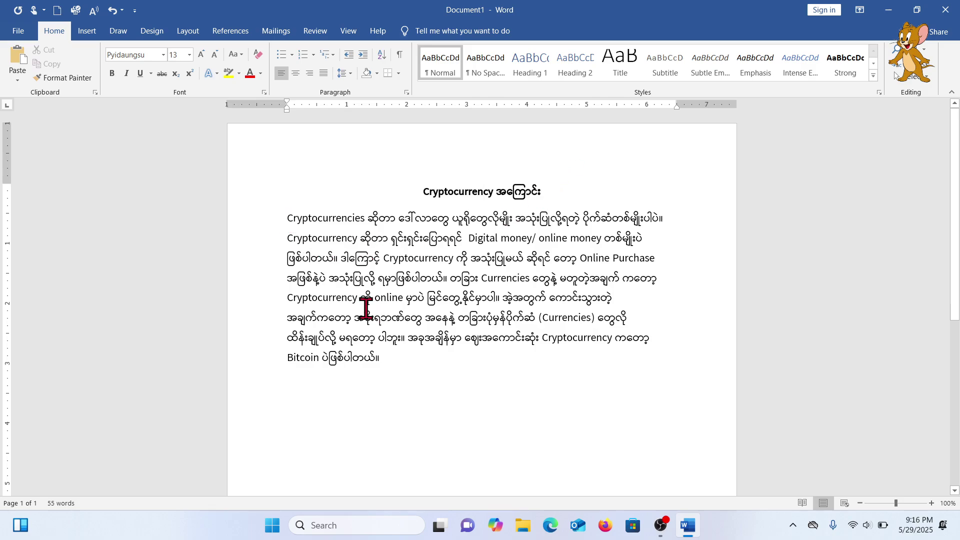
- Indent the first line of the body paragraph by 0.5 inch and return the indent to the left margin
click(361, 256)
click(289, 218)
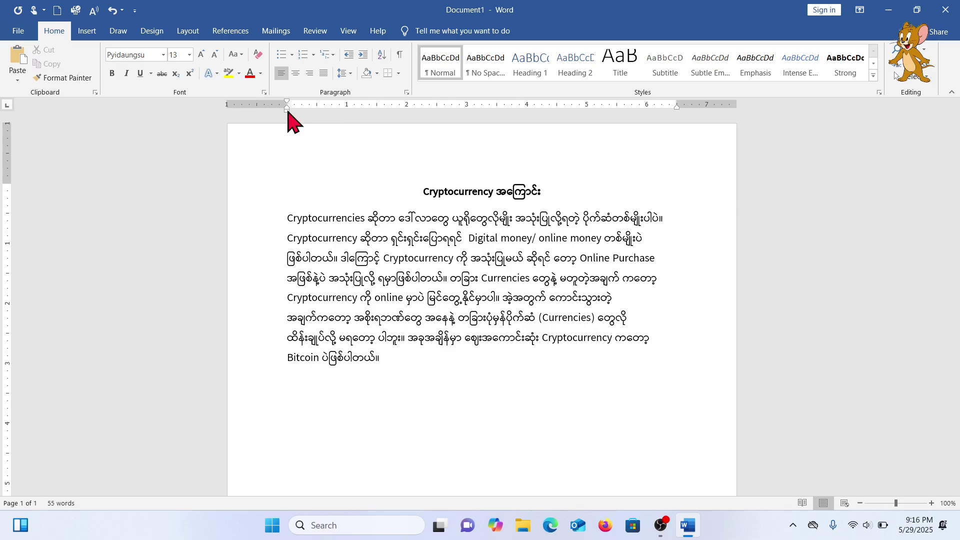
drag(286, 101, 317, 109)
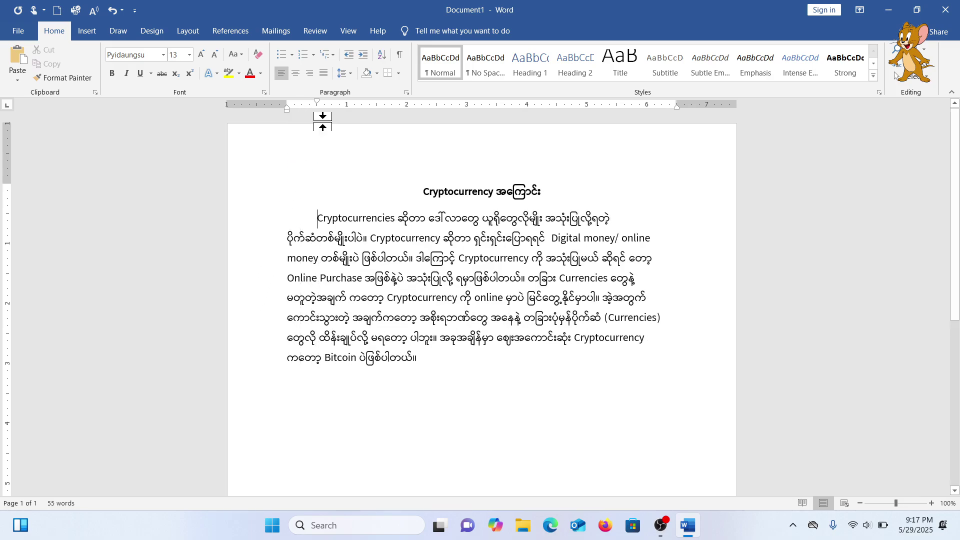
drag(317, 101, 288, 112)
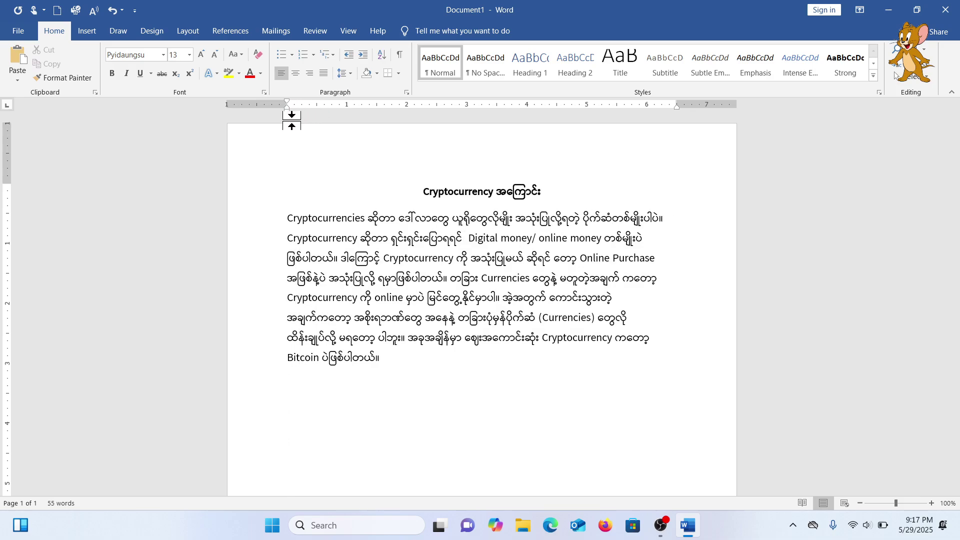
- Indent the whole body paragraph by 1 inch and return its left indent to the margin
triple_click(337, 249)
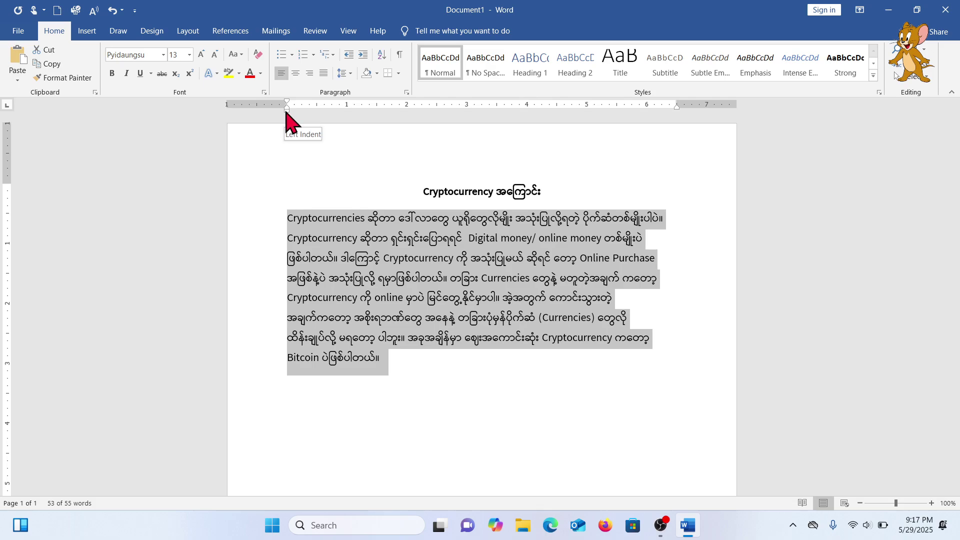
drag(287, 112, 347, 128)
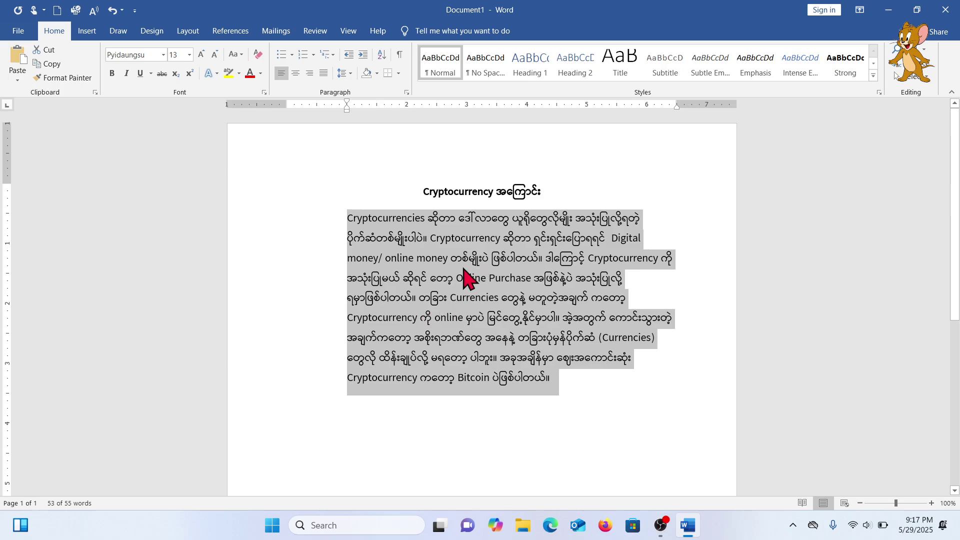
click(354, 236)
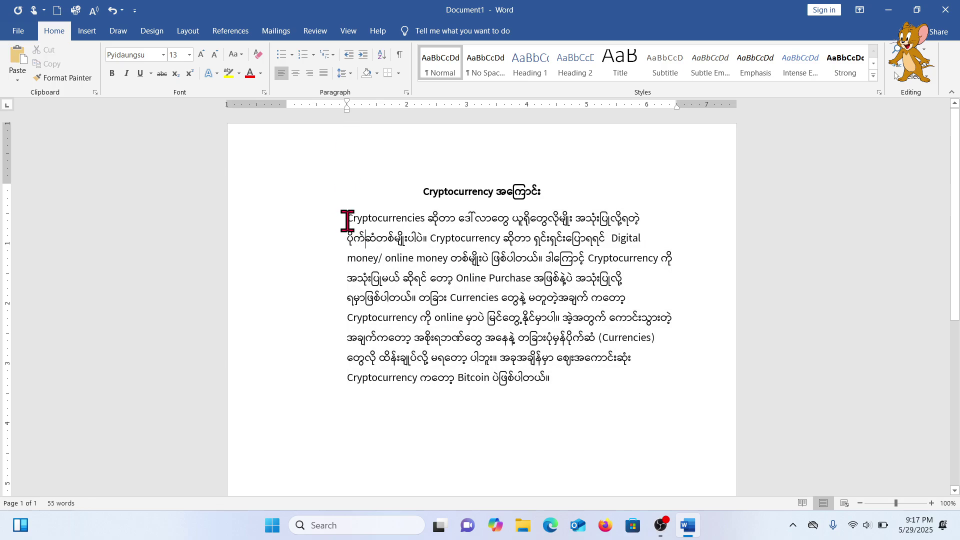
drag(348, 221, 566, 400)
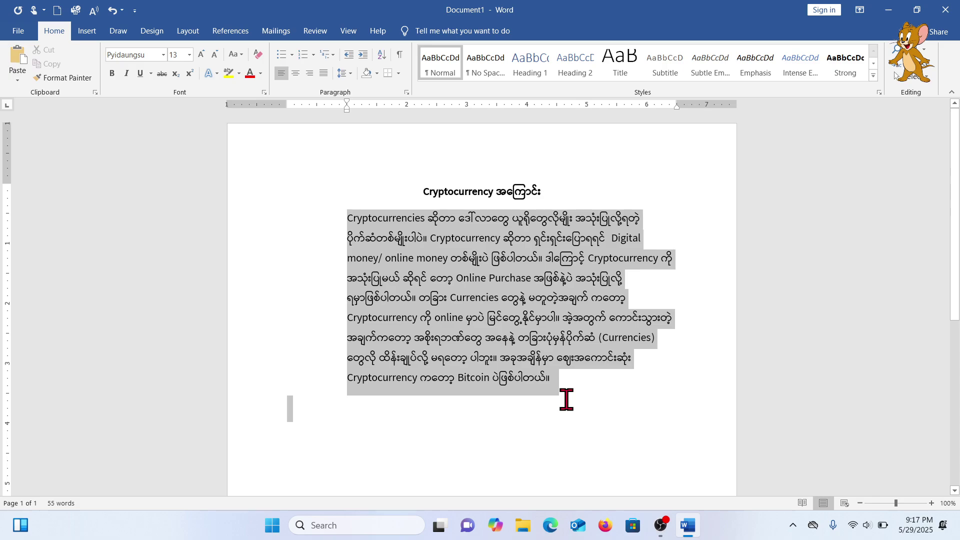
click(481, 279)
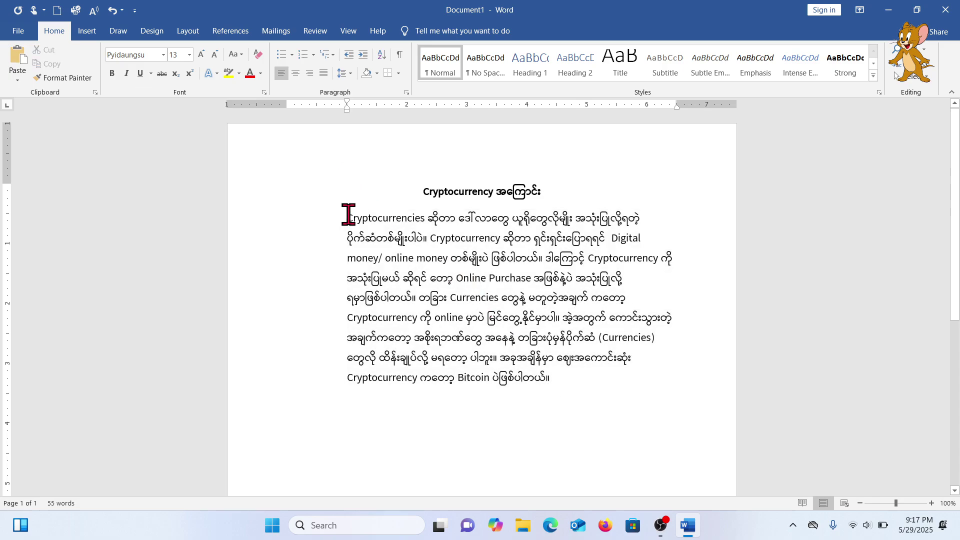
drag(346, 217, 545, 368)
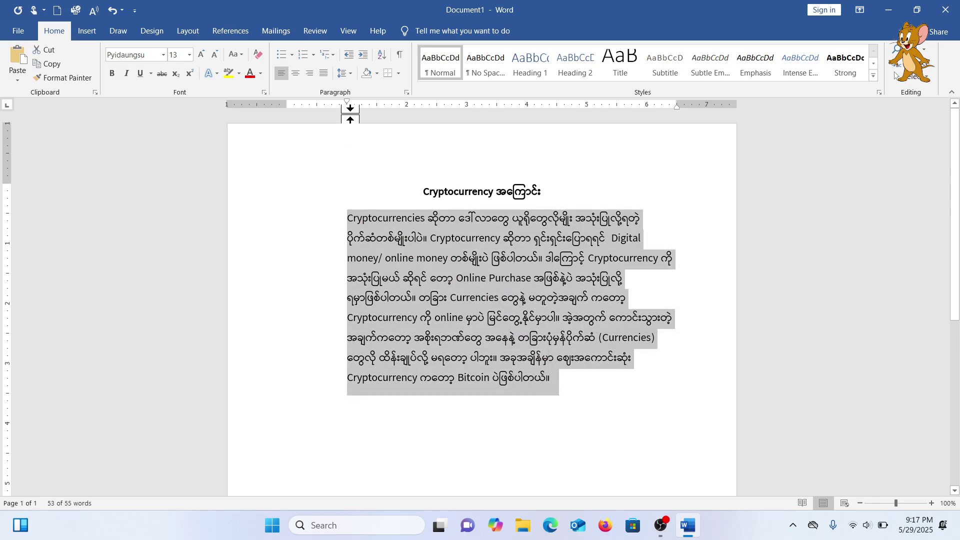
drag(347, 110, 287, 116)
click(486, 358)
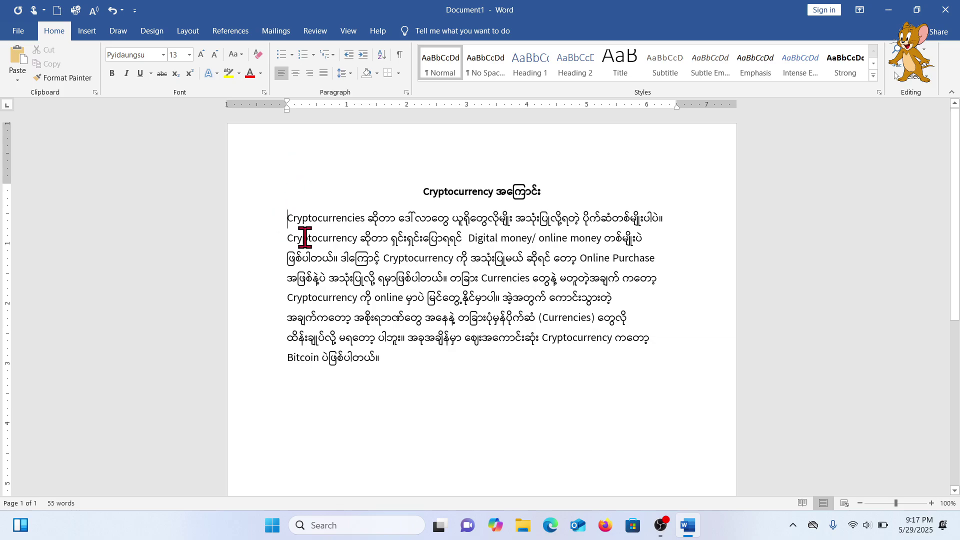
- Justify the body paragraph and indent its first line by 0.5 inch
drag(285, 218, 395, 356)
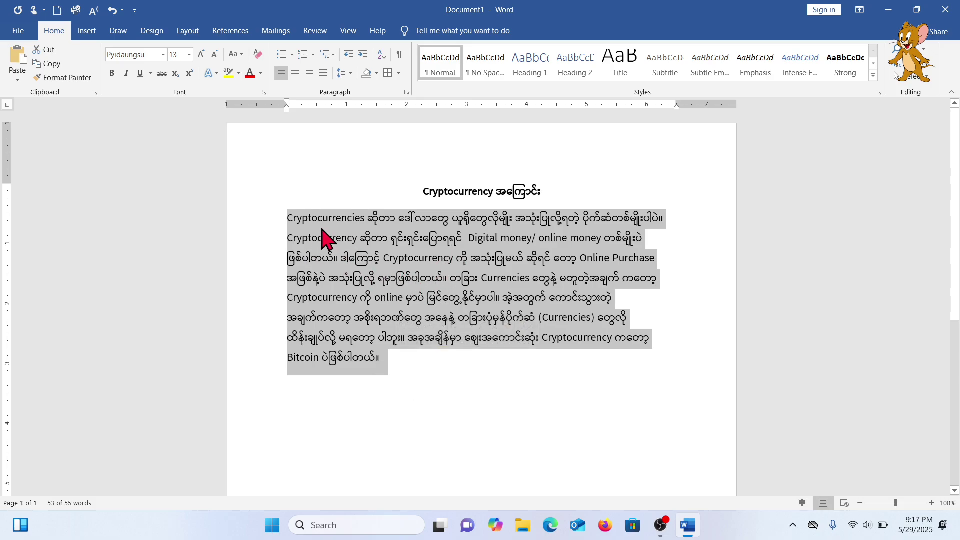
drag(282, 217, 399, 360)
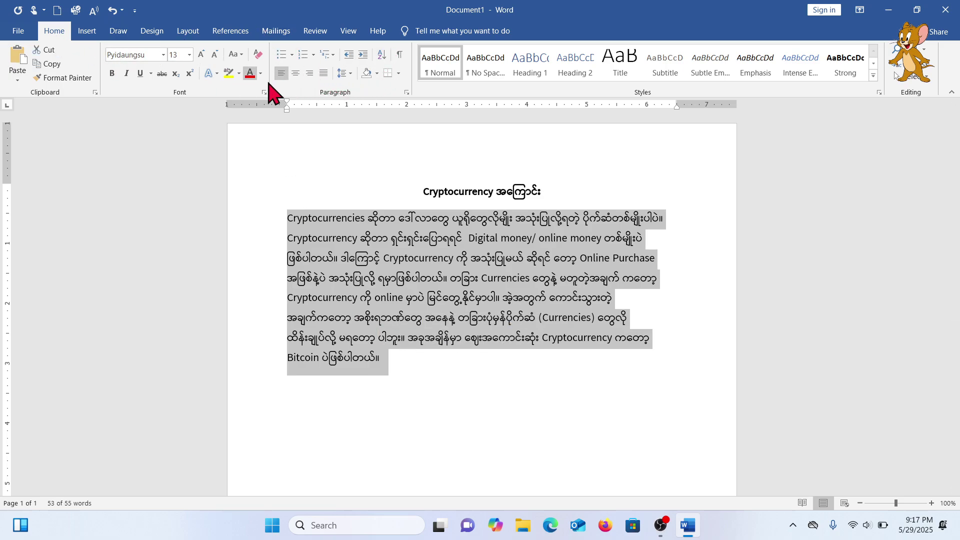
click(323, 74)
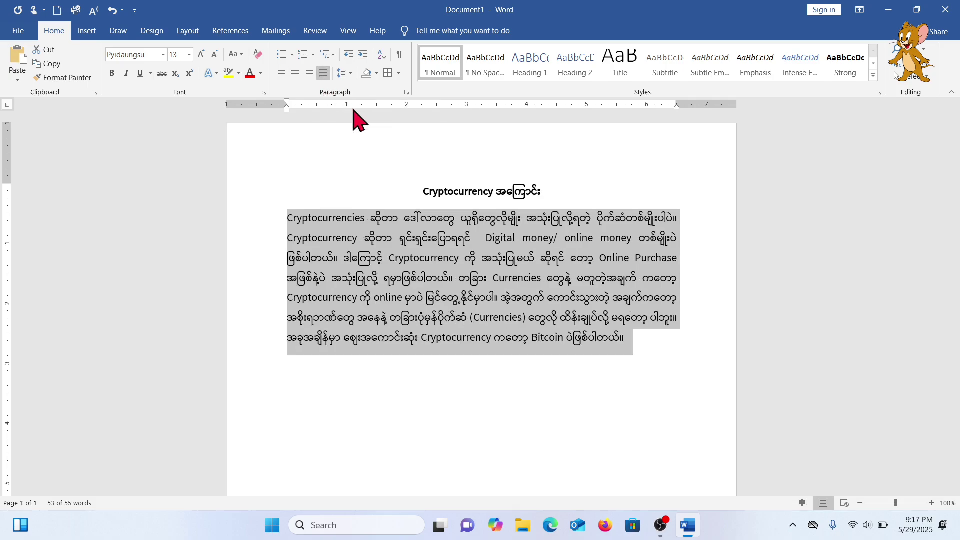
click(616, 269)
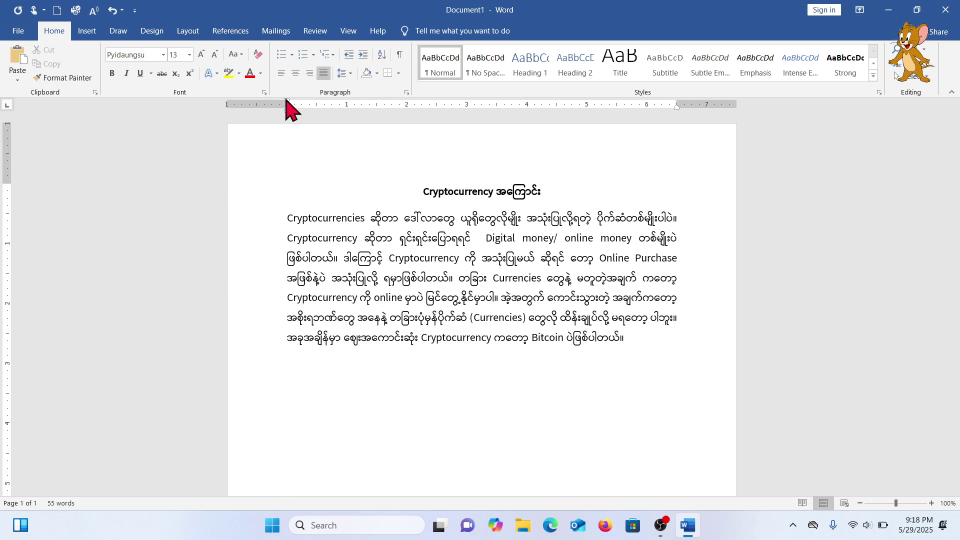
drag(286, 100, 348, 107)
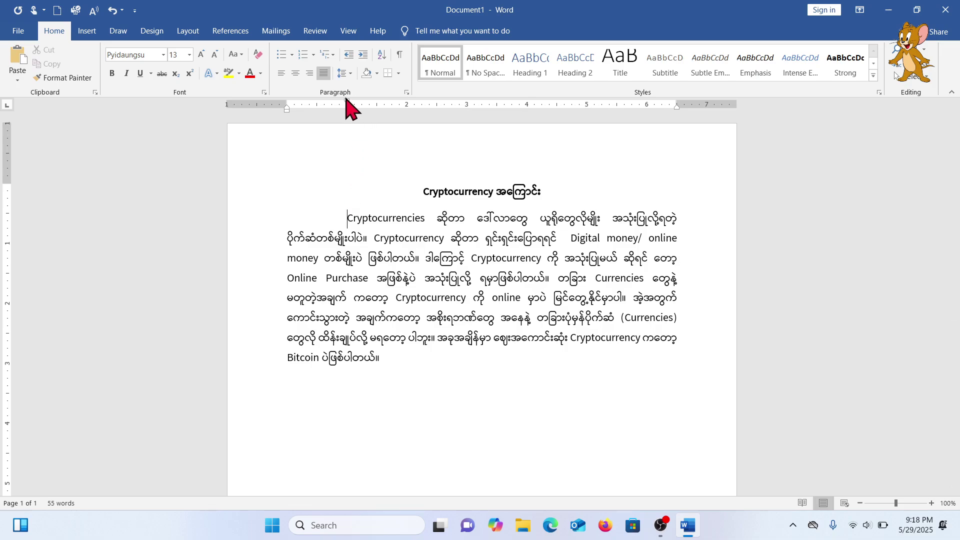
drag(347, 100, 317, 106)
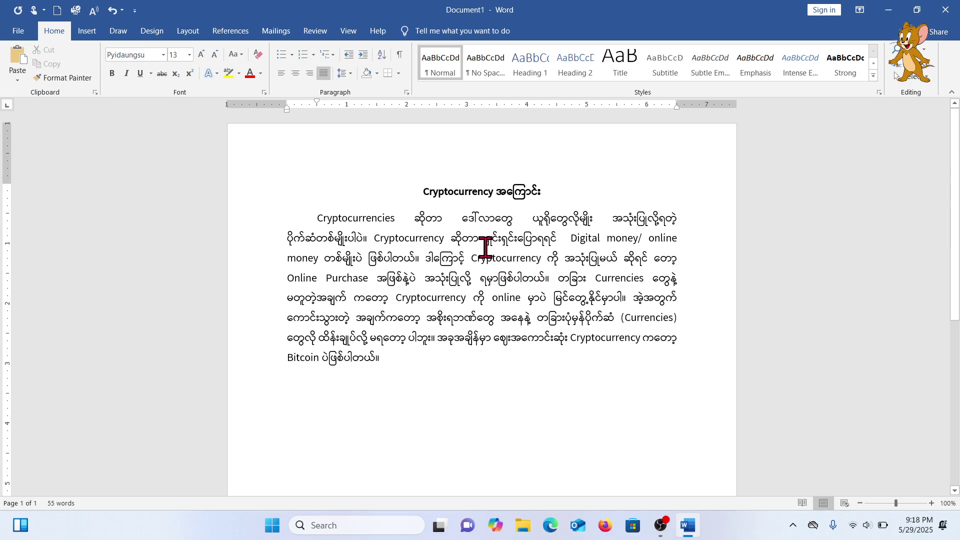
- Color the heading "Cryptocurrency အကြောင်း" in the standard blue
click(552, 191)
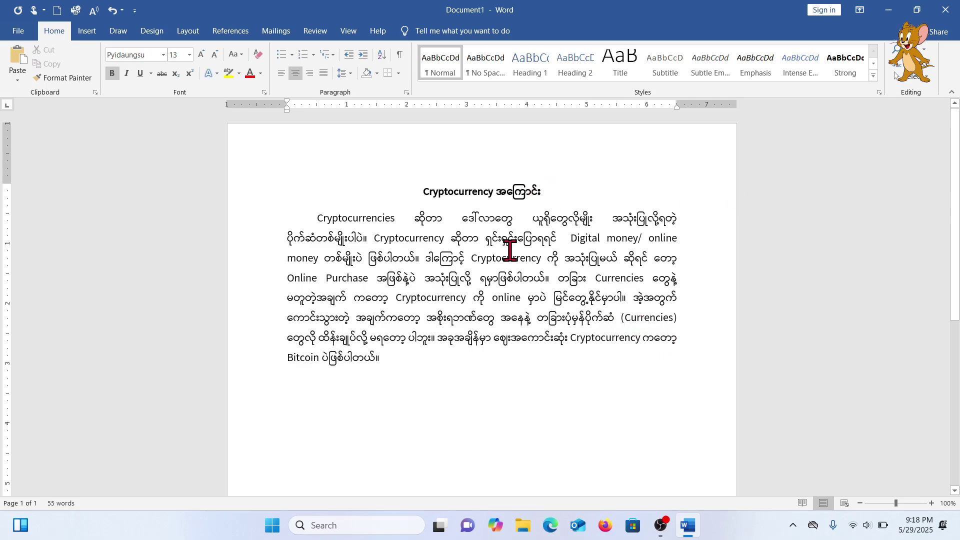
drag(420, 191, 626, 188)
click(462, 213)
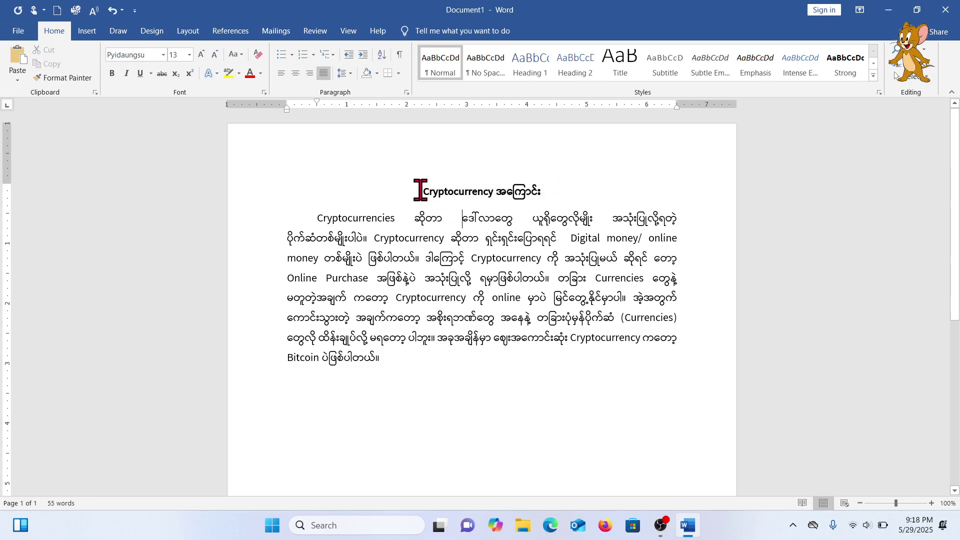
drag(421, 191, 530, 191)
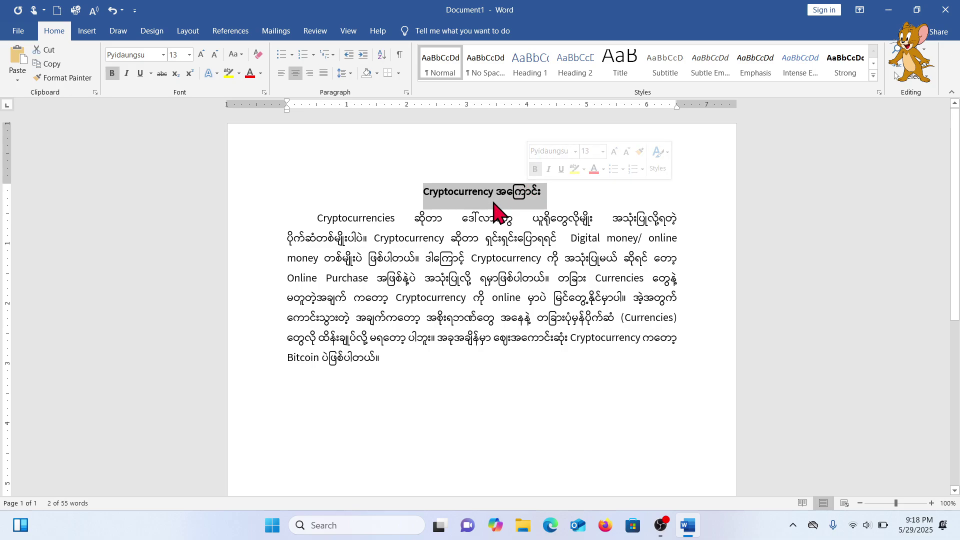
click(261, 74)
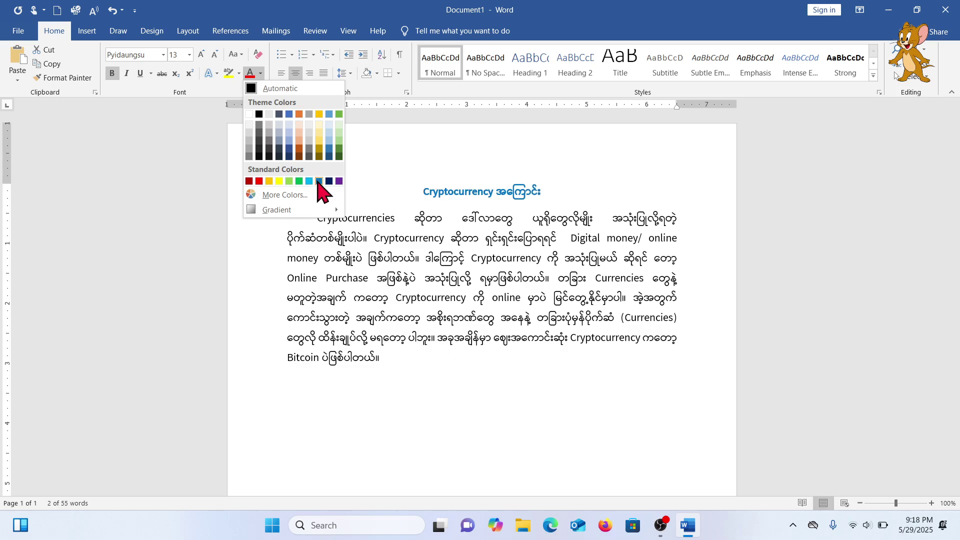
click(319, 181)
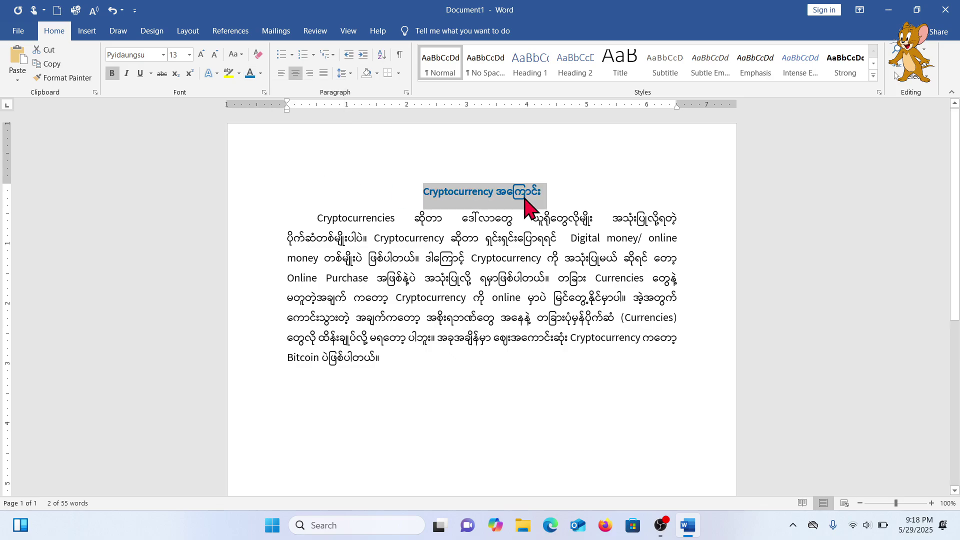
click(460, 193)
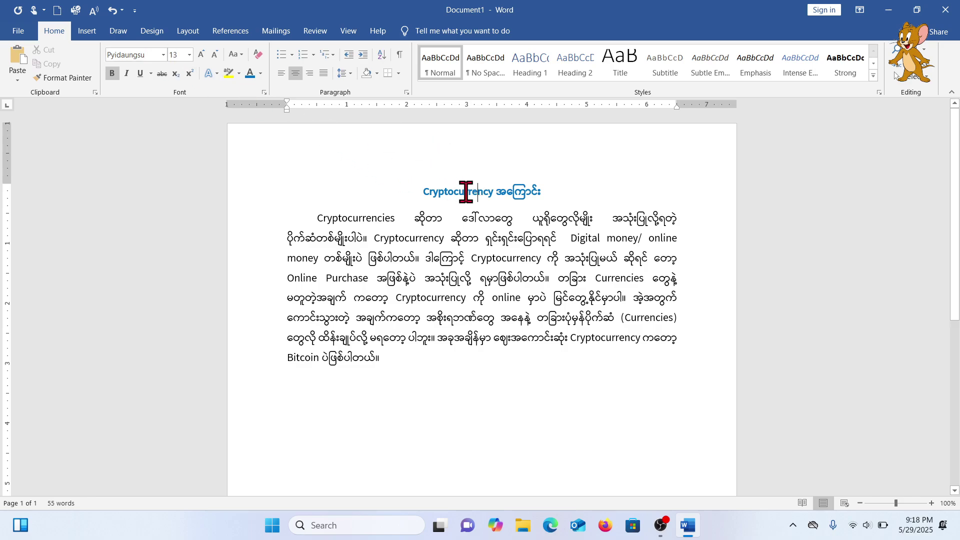
click(430, 224)
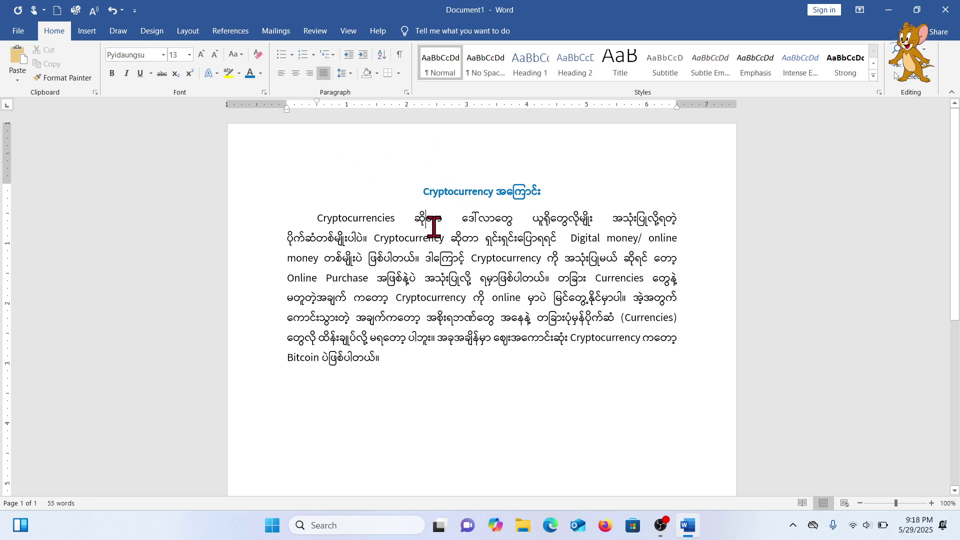
click(468, 269)
click(486, 259)
drag(418, 190, 546, 193)
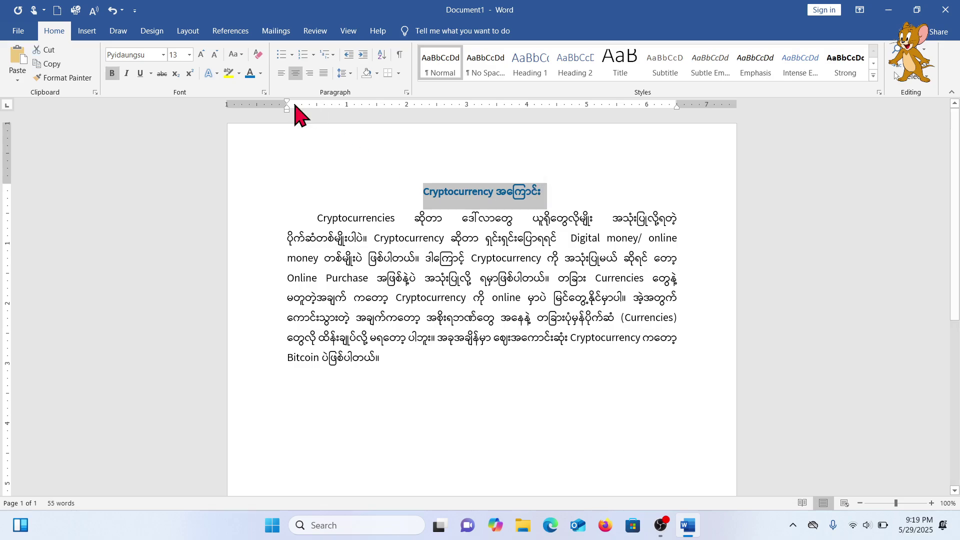
click(189, 55)
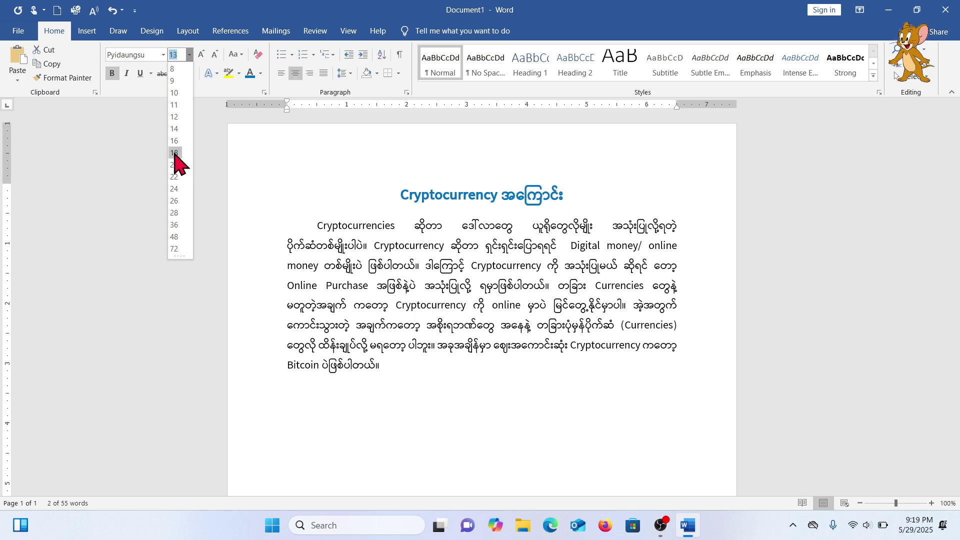
click(321, 173)
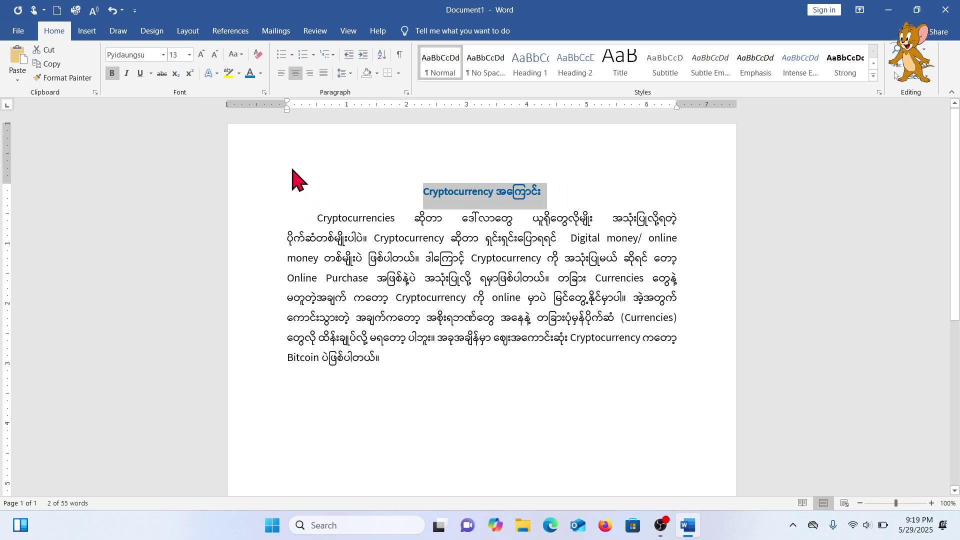
- Enlarge the heading "Cryptocurrency အကြောင်း" to font size 18
click(462, 218)
drag(422, 192, 546, 195)
key(ctrl+bracketright)
key(ctrl+bracketright)
key(ctrl+bracketright)
key(ctrl+bracketright)
key(ctrl+bracketright)
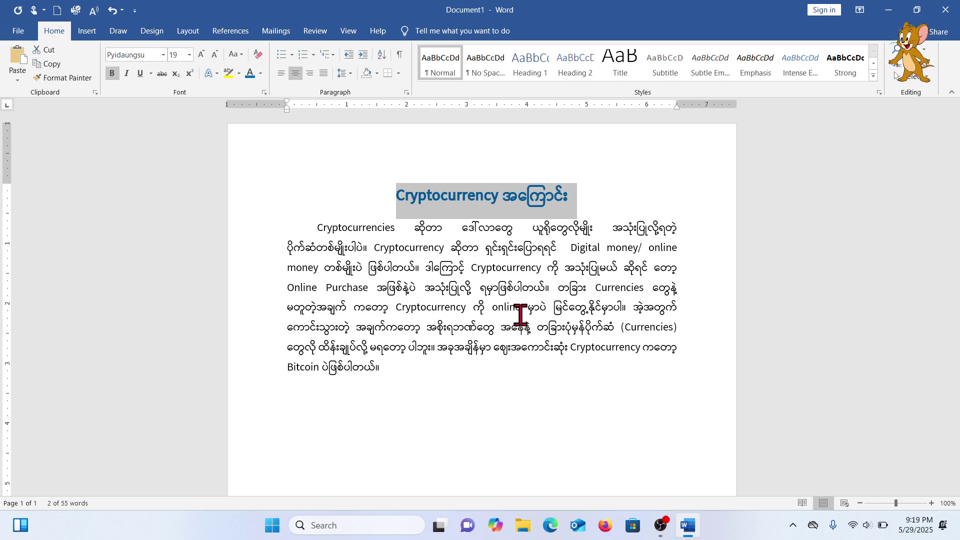
key(ctrl+bracketright)
key(ctrl+bracketright)
key(ctrl+bracketright)
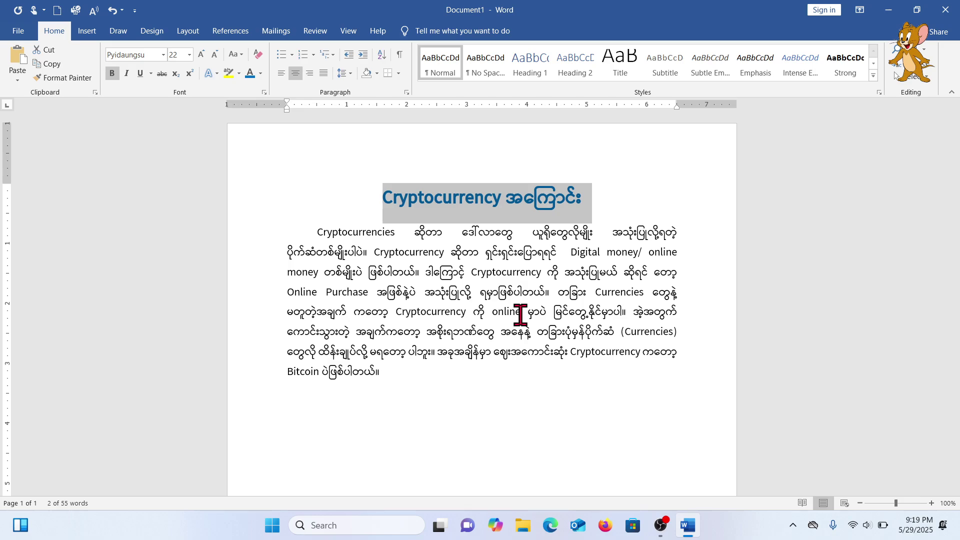
key(ctrl+bracketleft)
key(ctrl+bracketleft)
key(ctrl+bracketleft)
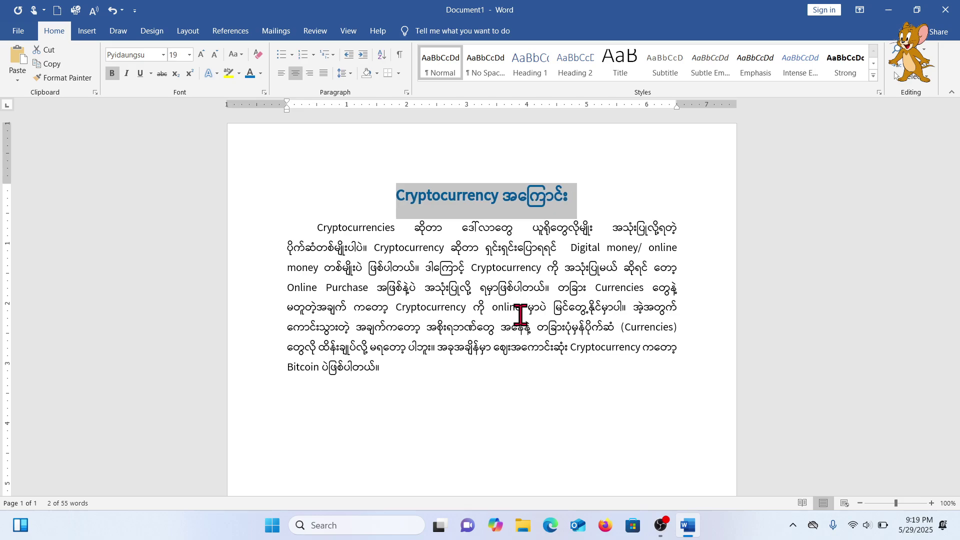
key(ctrl+bracketleft)
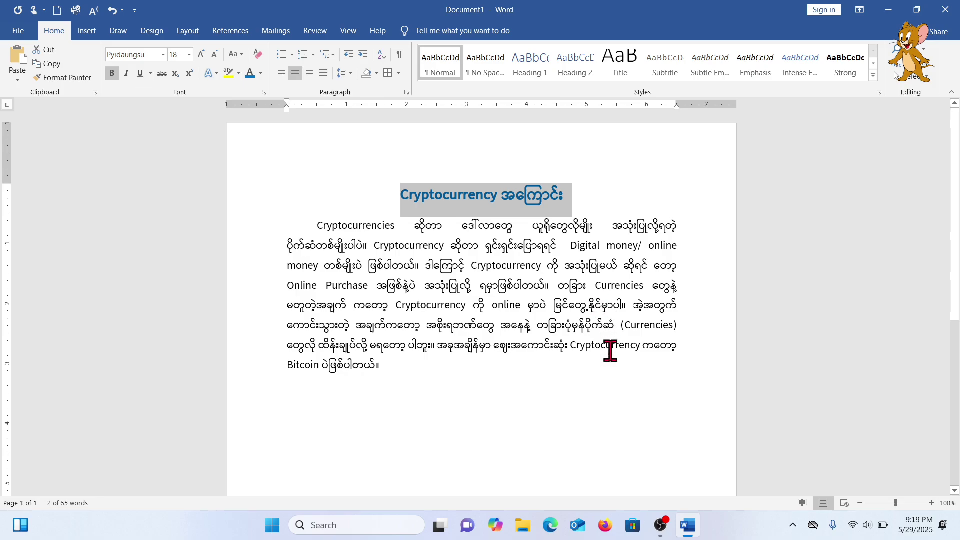
- Increase the blue heading's font size to 21
click(515, 202)
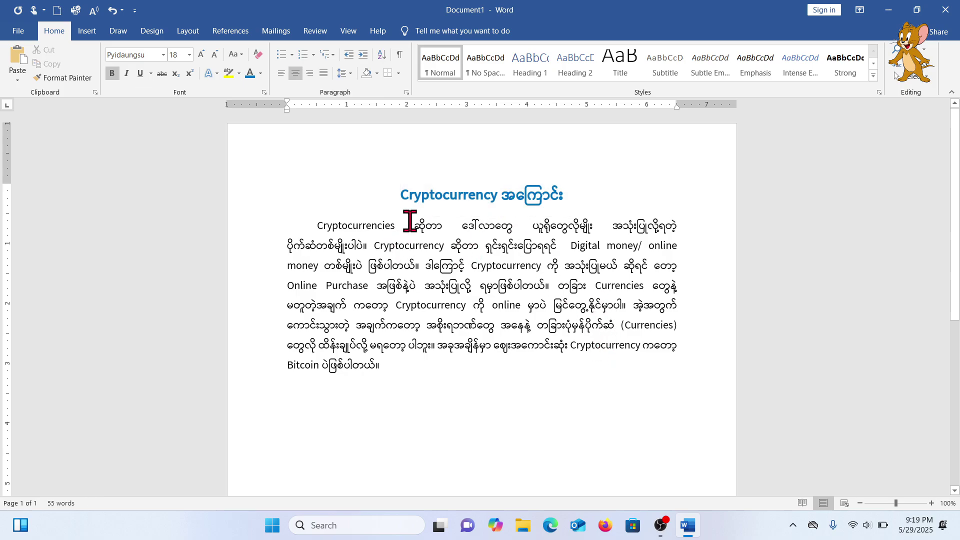
drag(399, 197, 572, 200)
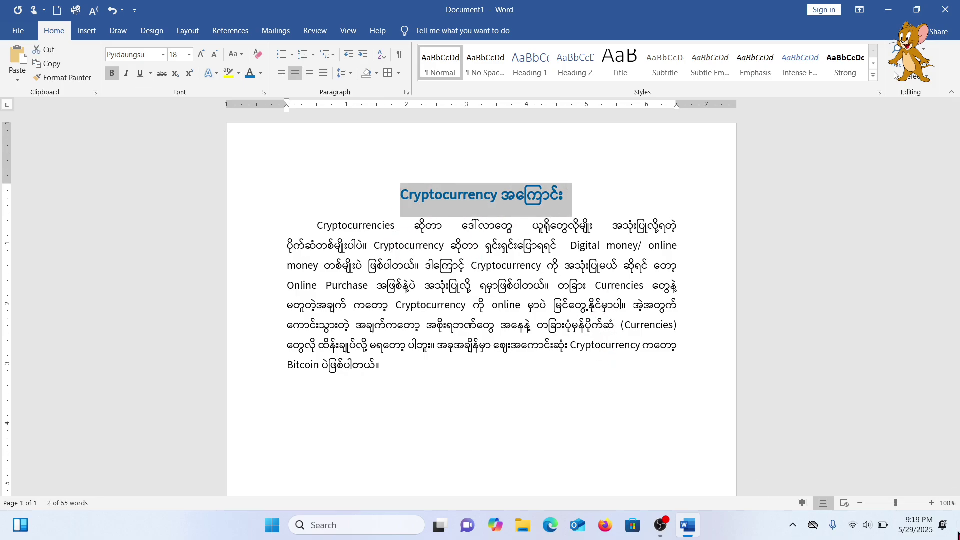
key(ctrl+bracketright)
key(ctrl+bracketright)
key(ctrl+bracketright)
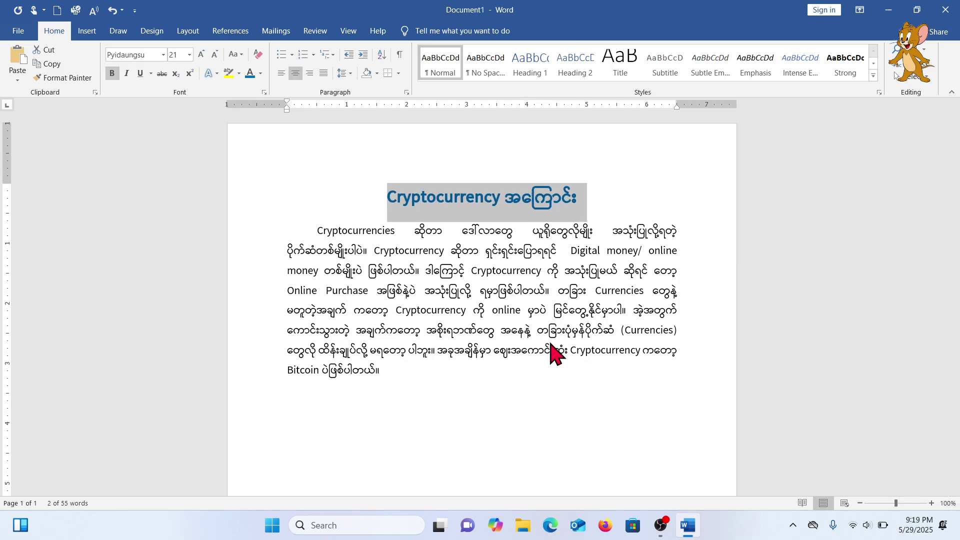
click(575, 310)
- Insert an empty paragraph between the heading and the body paragraph
click(594, 203)
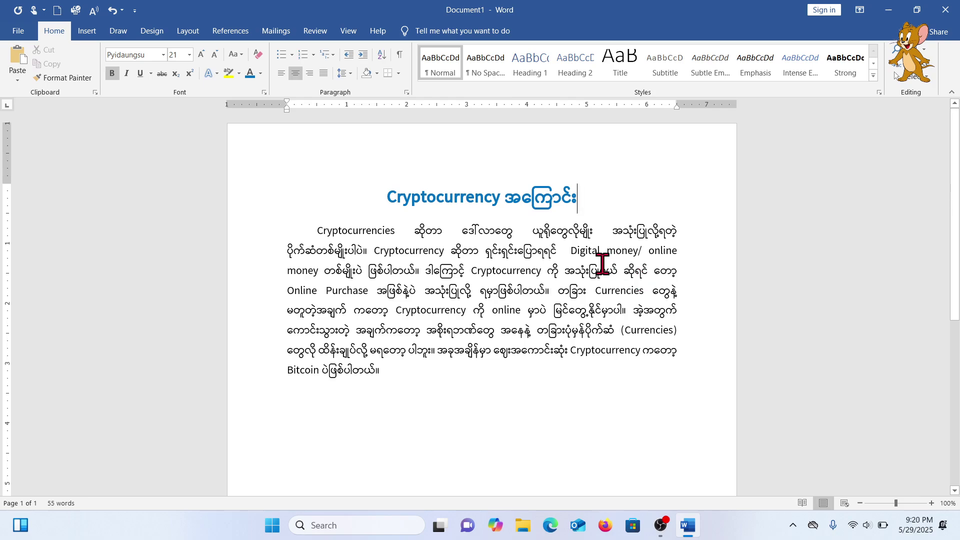
click(531, 234)
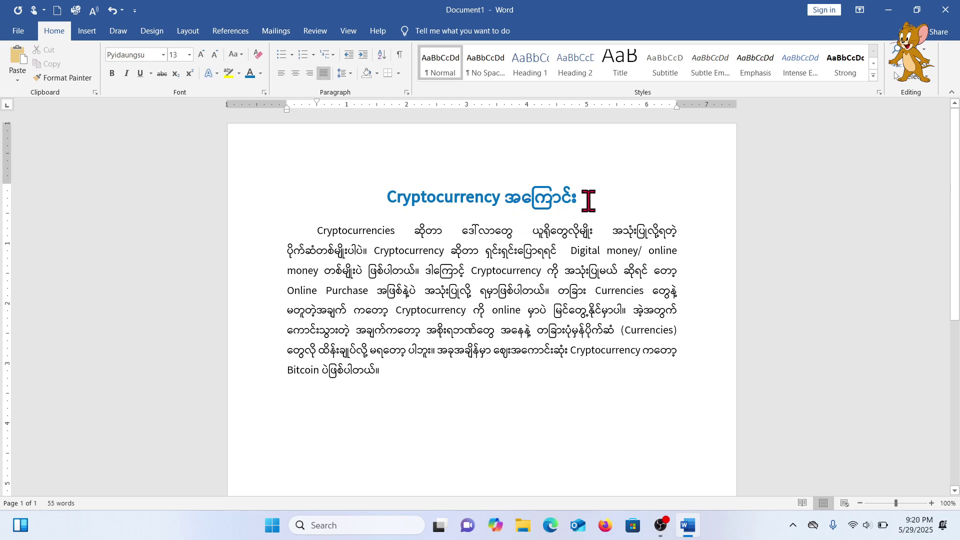
click(588, 201)
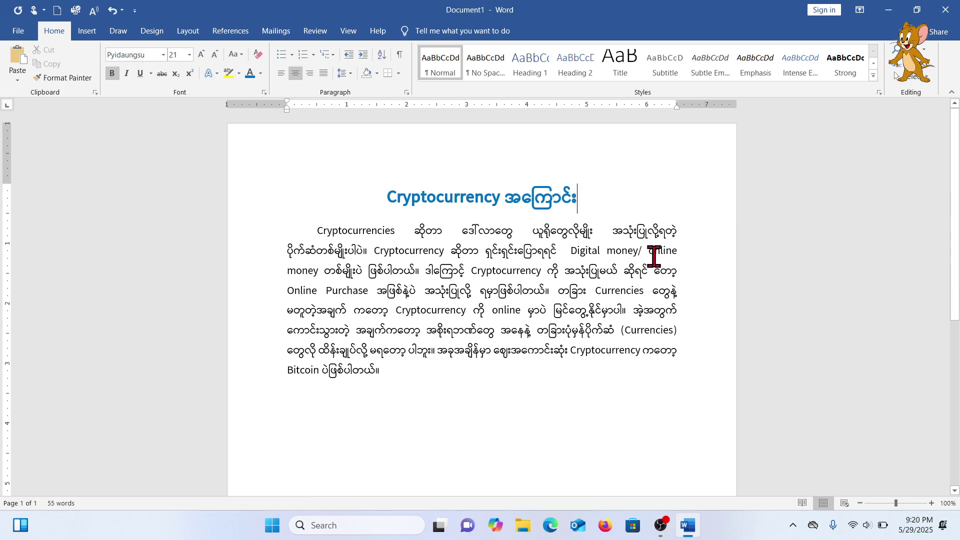
key(Return)
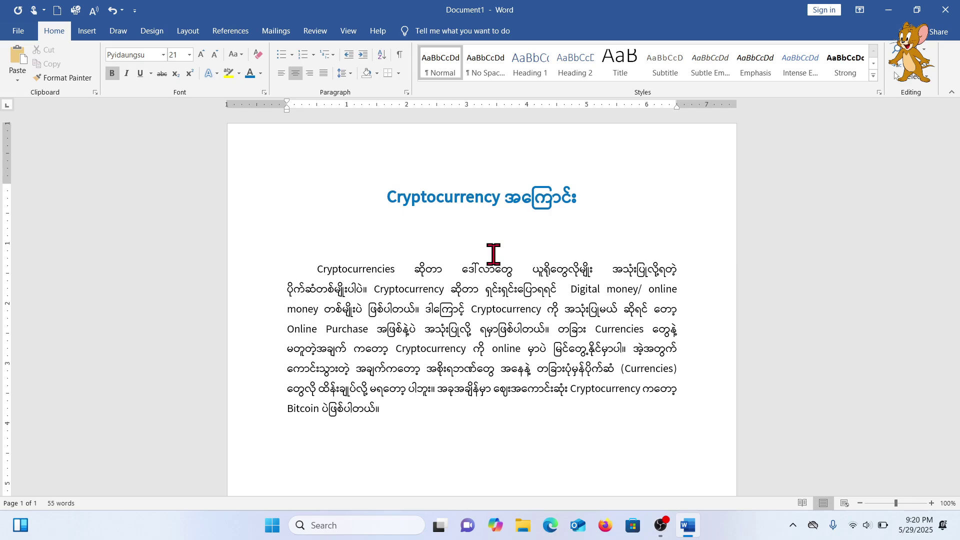
- Narrow the gap below the heading by reducing the empty paragraph's font size to 11
key(ctrl+bracketleft)
key(ctrl+bracketleft)
key(ctrl+bracketleft)
key(ctrl+bracketleft)
key(ctrl+bracketleft)
key(ctrl+bracketleft)
key(ctrl+bracketleft)
key(ctrl+bracketleft)
key(ctrl+bracketleft)
key(ctrl+bracketleft)
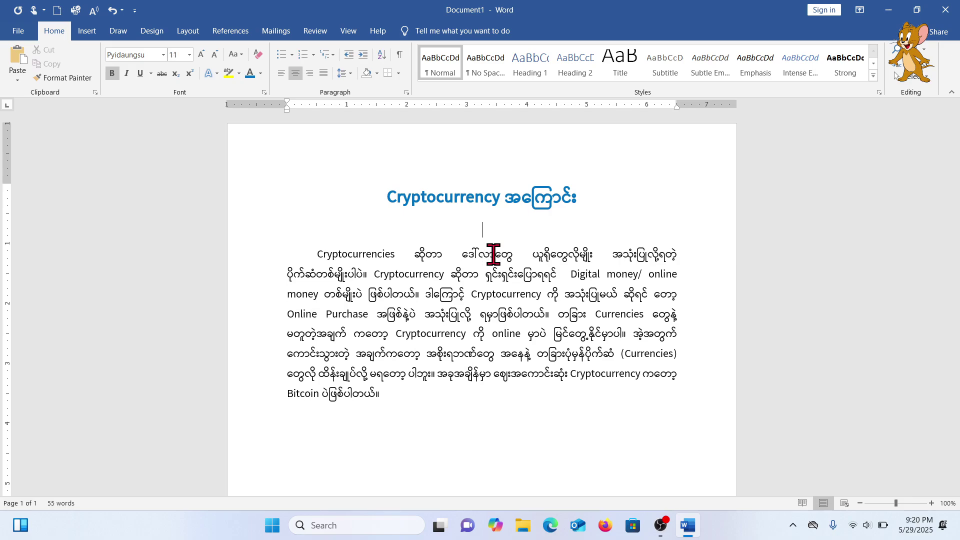
- Reduce the empty paragraph below the heading to font size 6 to tighten the gap
key(ctrl+bracketleft)
key(ctrl+bracketleft)
key(ctrl+bracketleft)
key(ctrl+bracketleft)
key(ctrl+bracketleft)
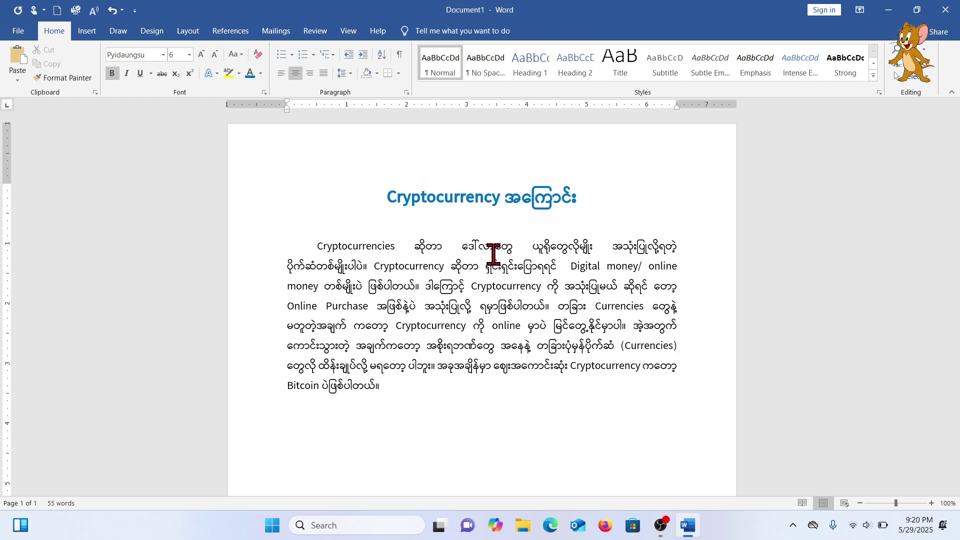
- Set the line spacing of the whole body paragraph to 2.0
click(383, 265)
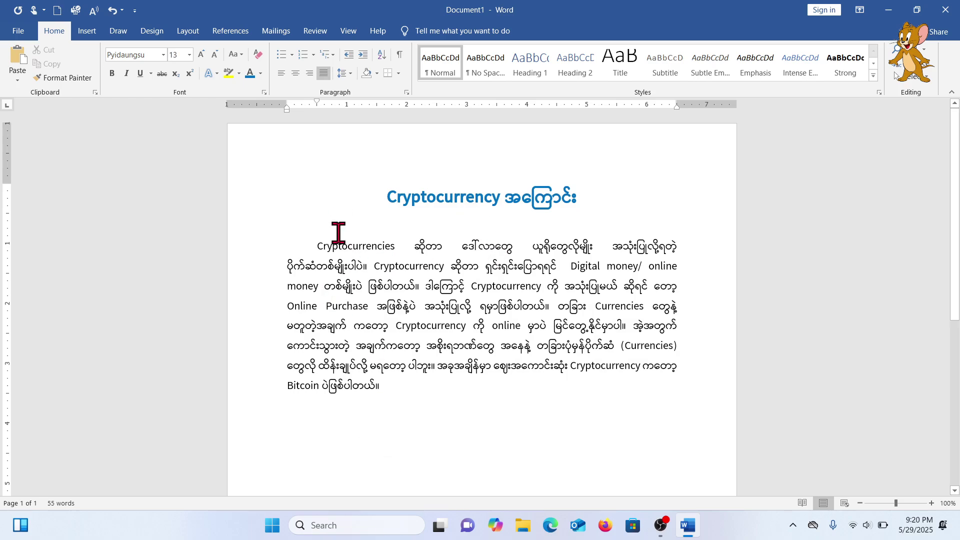
drag(318, 245, 381, 379)
click(394, 272)
drag(318, 246, 386, 389)
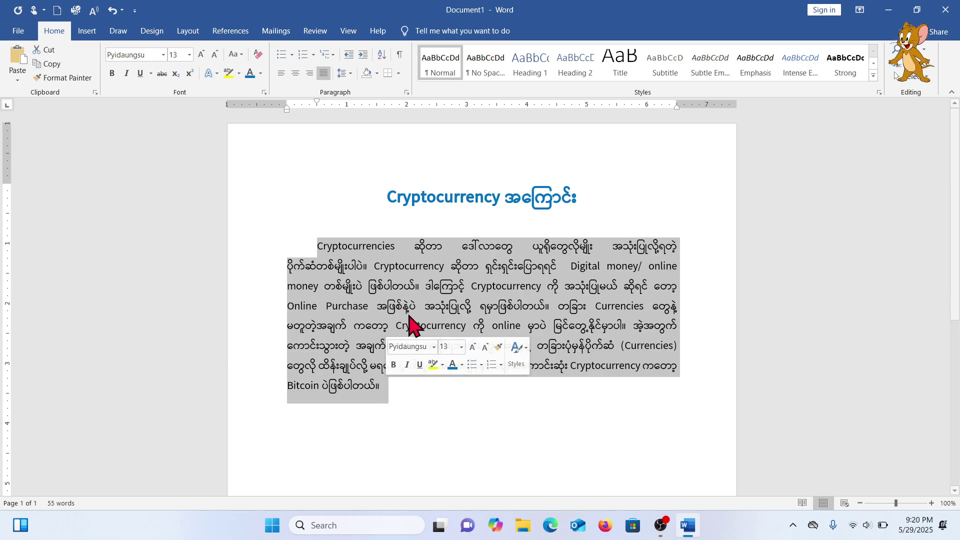
scroll(486, 315, down, 3)
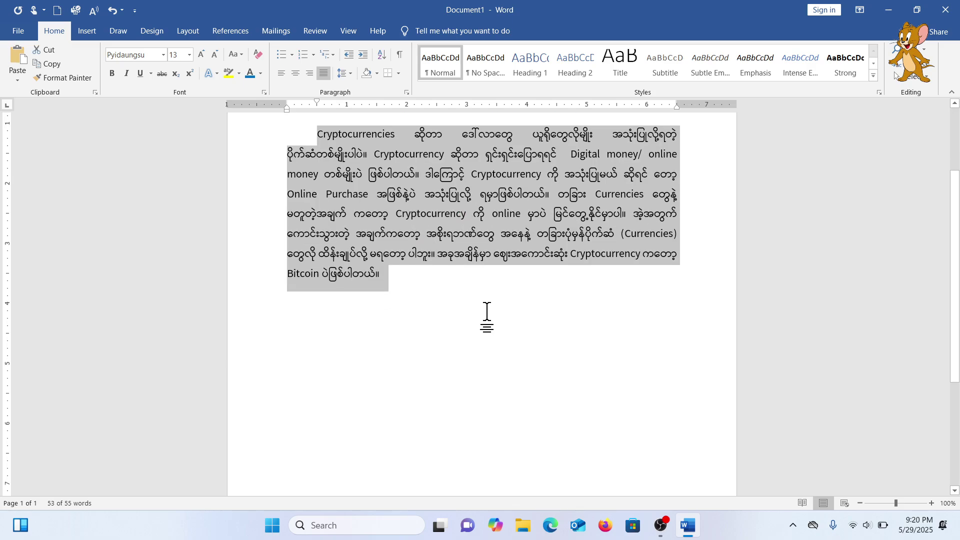
scroll(488, 316, up, 3)
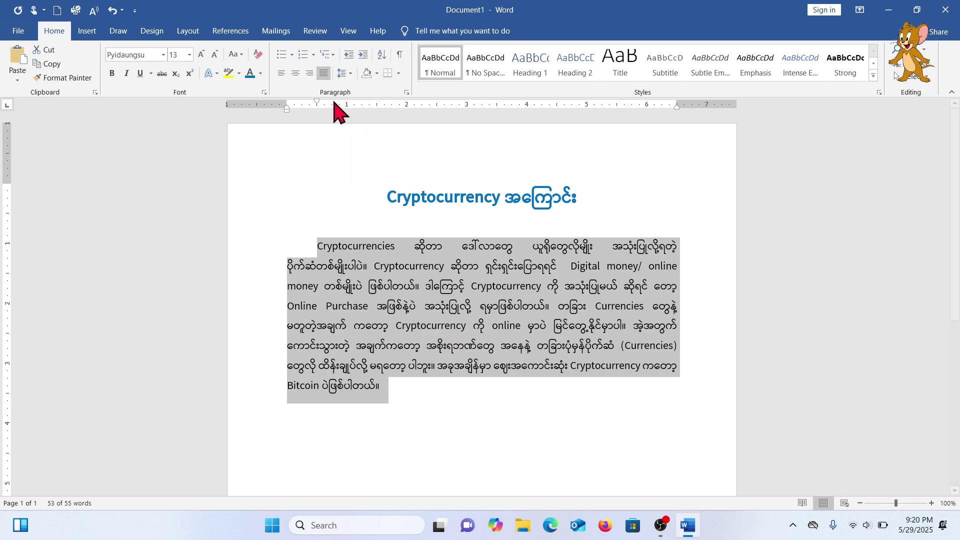
click(350, 75)
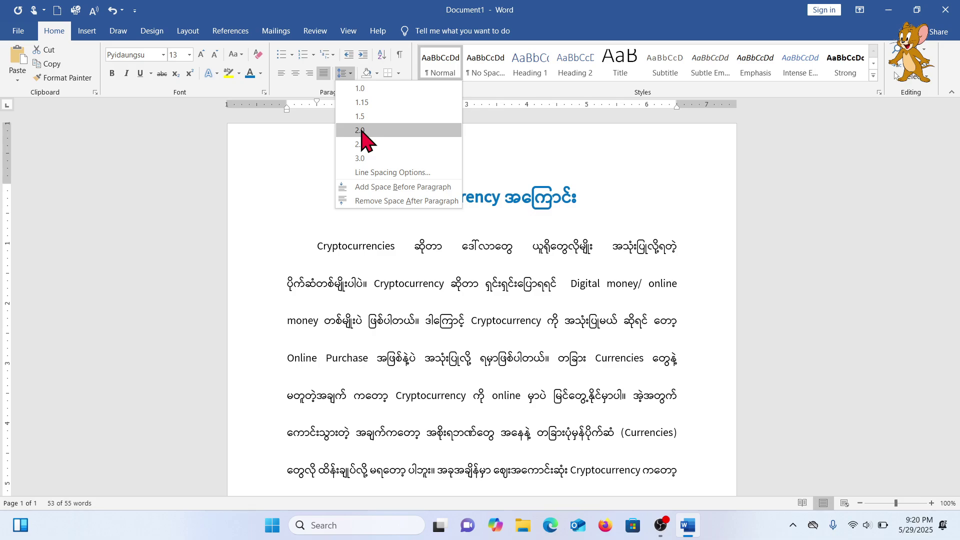
click(361, 131)
scroll(518, 288, down, 6)
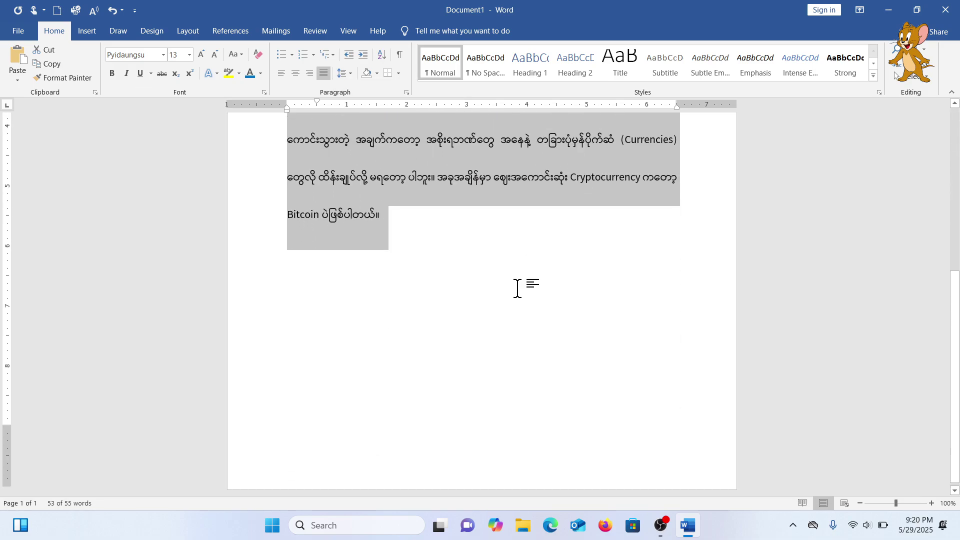
scroll(518, 289, up, 6)
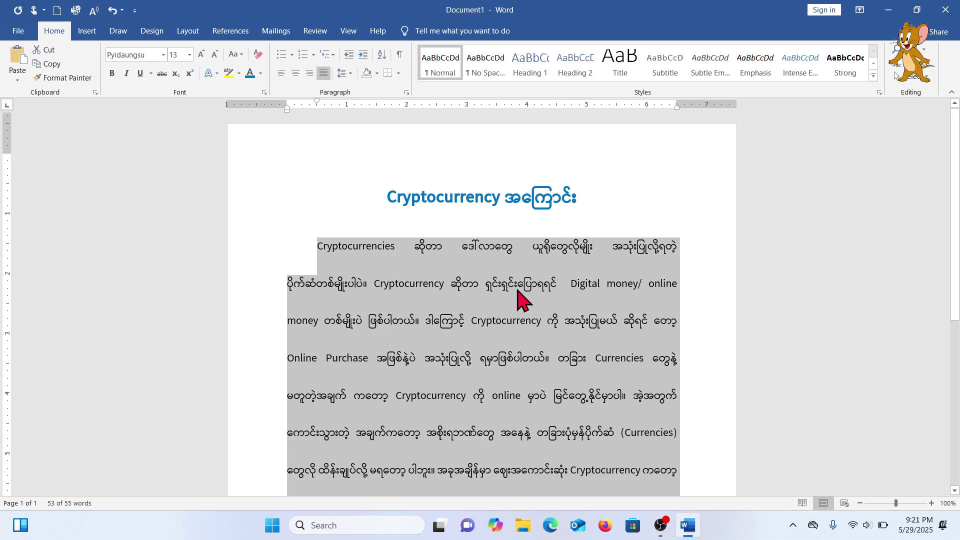
scroll(518, 289, down, 2)
scroll(518, 290, up, 2)
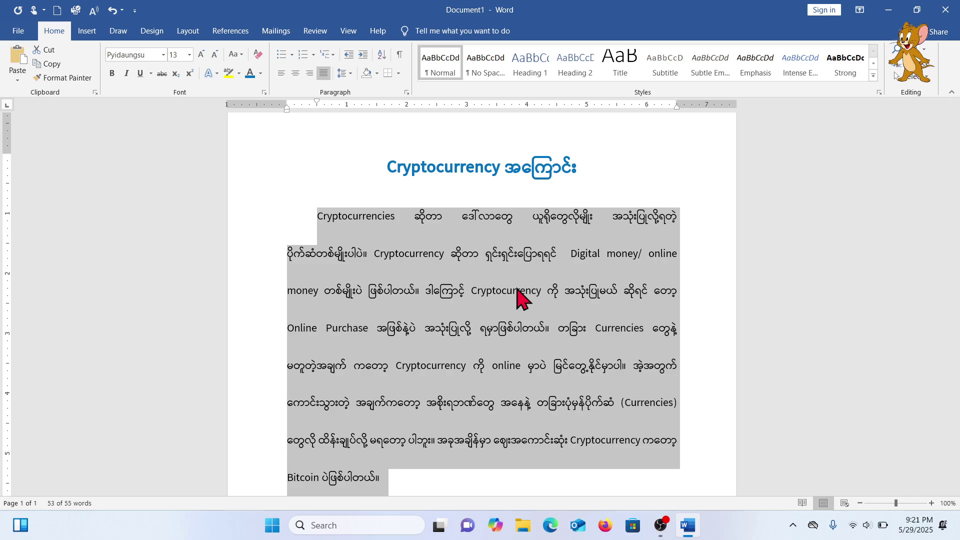
- Increase the body paragraph's font size to 17 and check how the text fills the page
key(ctrl+bracketright)
key(ctrl+bracketright)
key(ctrl+bracketright)
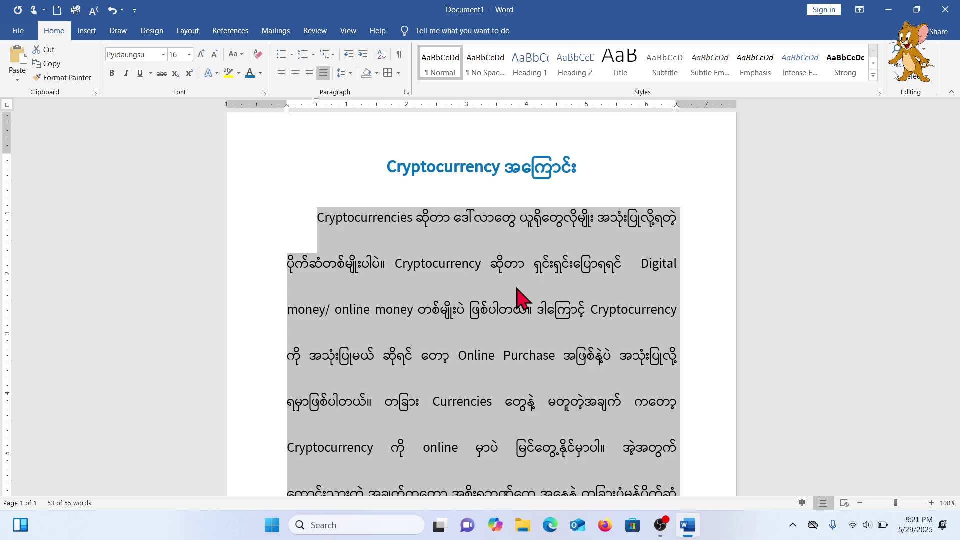
key(ctrl+bracketright)
scroll(533, 330, down, 10)
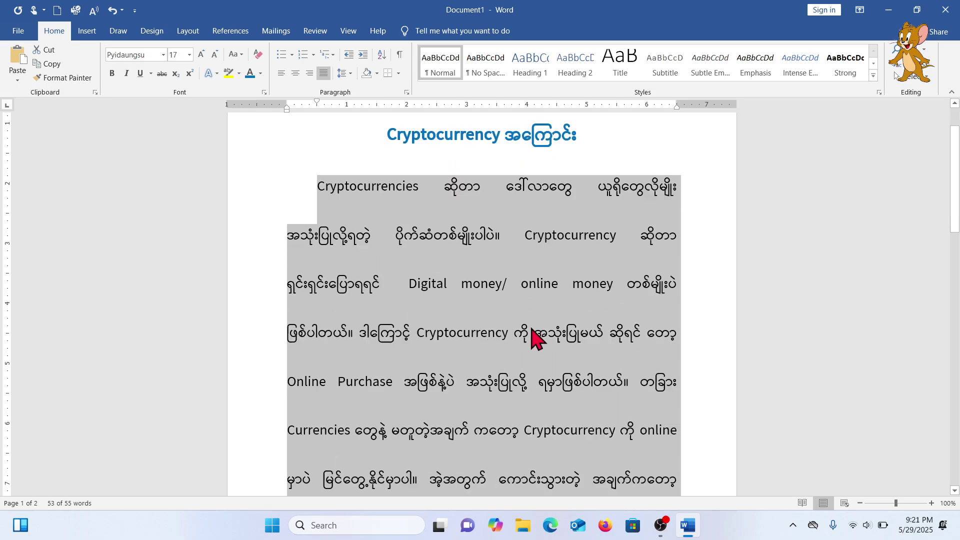
scroll(531, 327, up, 5)
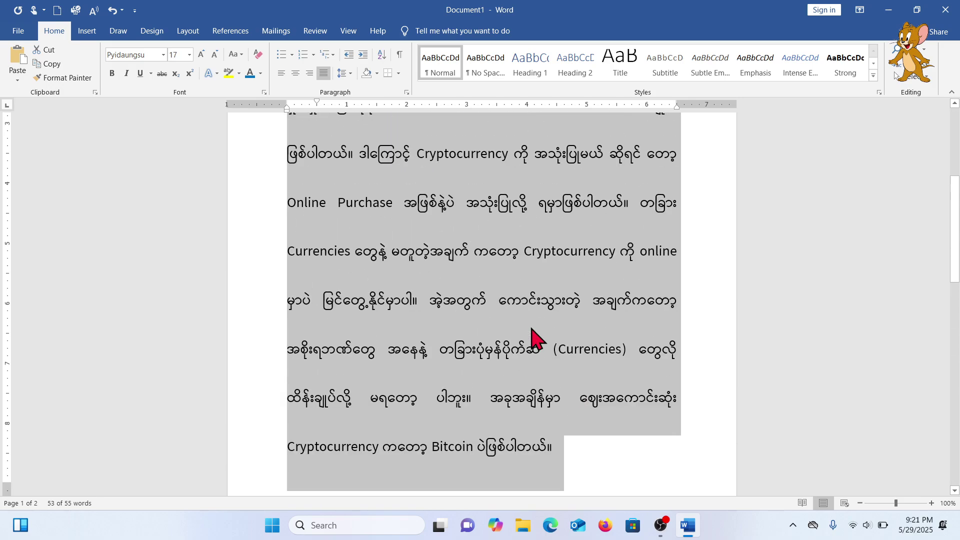
click(532, 325)
scroll(532, 326, up, 3)
scroll(533, 324, up, 2)
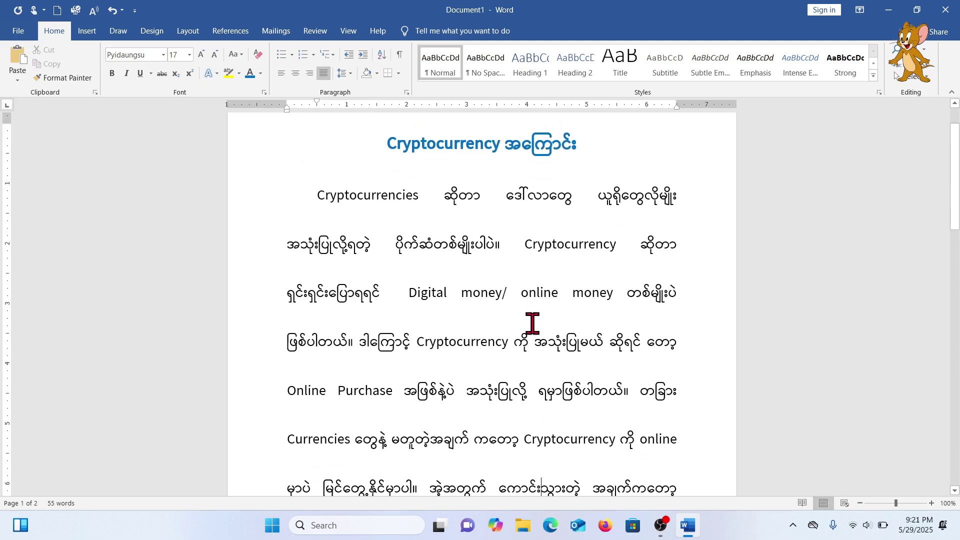
scroll(532, 326, down, 2)
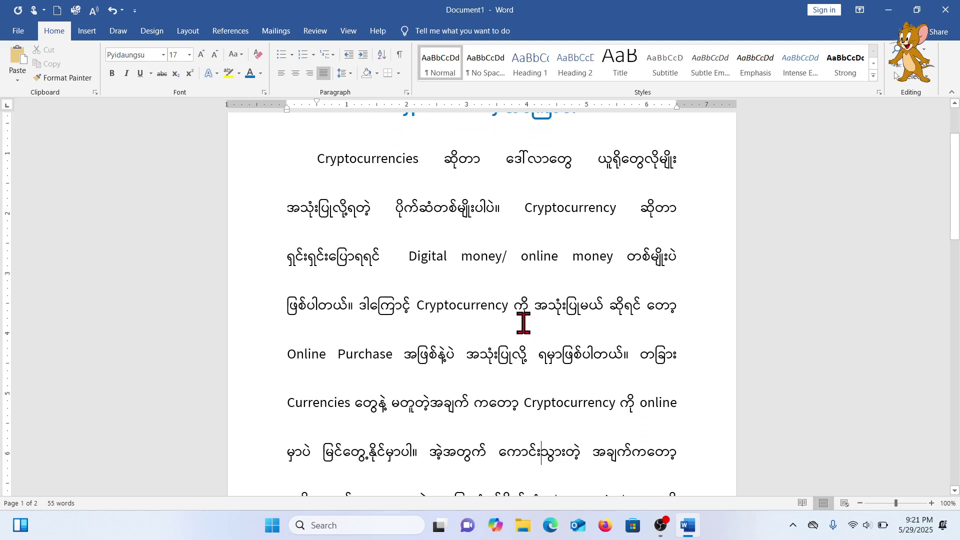
scroll(523, 324, up, 2)
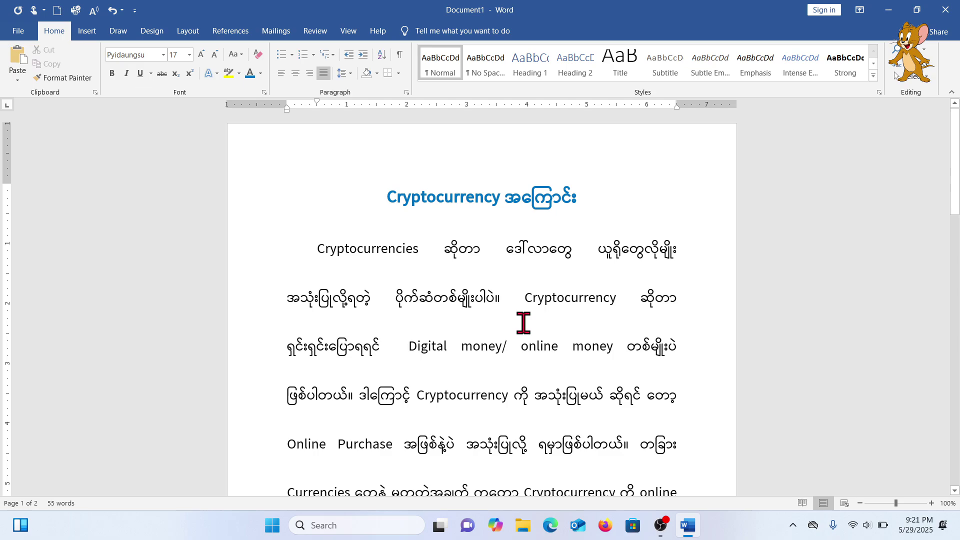
- Reduce the entire body paragraph's font size to 15 and review the text
scroll(435, 235, down, 1)
drag(317, 188, 606, 189)
scroll(607, 190, up, 4)
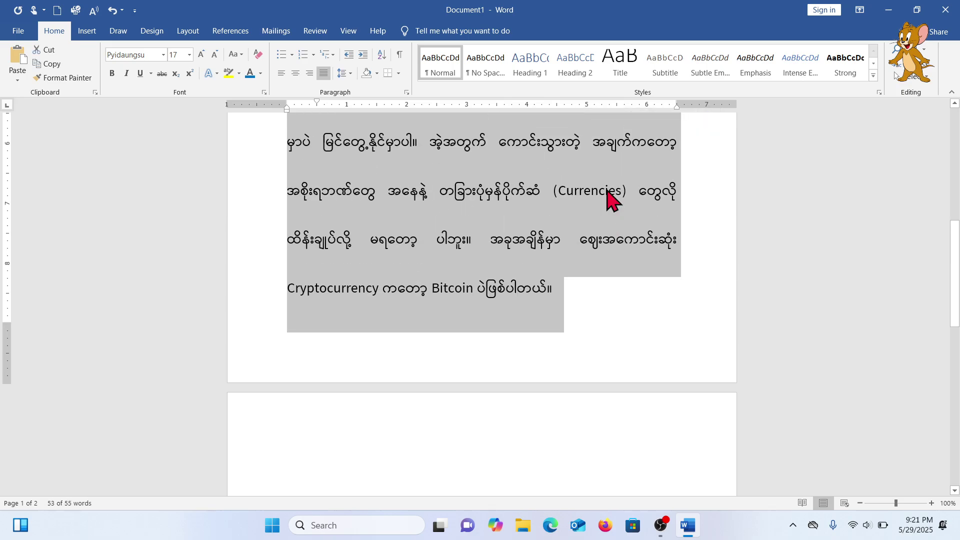
key(ctrl+bracketleft)
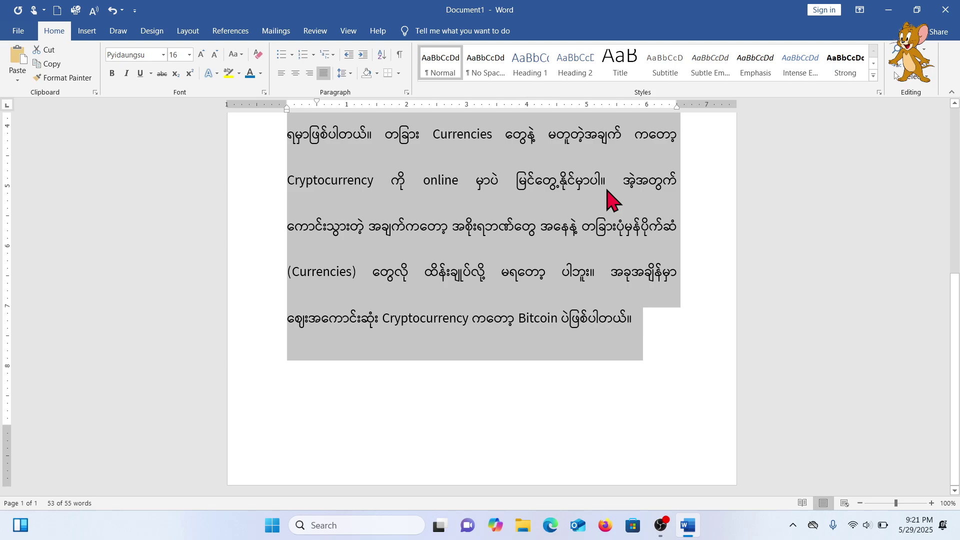
key(ctrl+bracketleft)
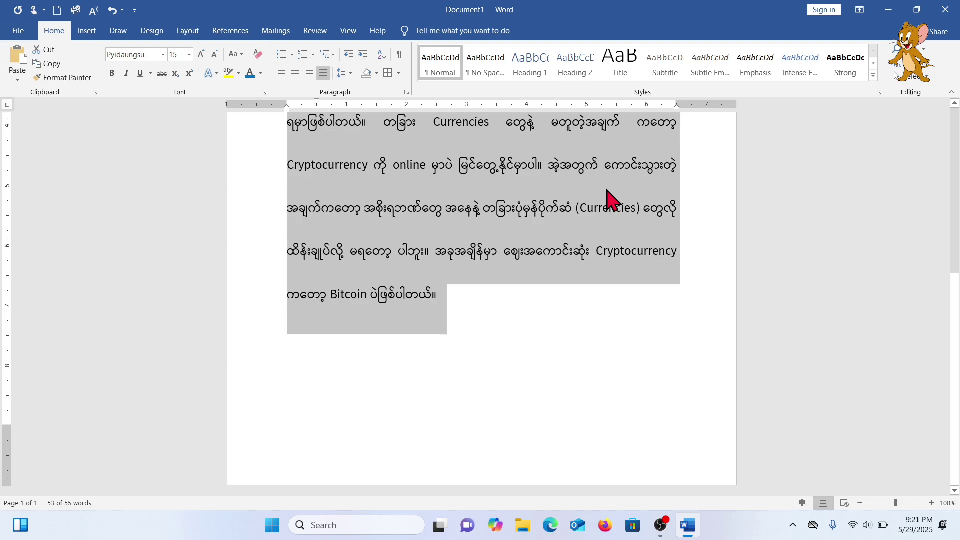
click(626, 250)
scroll(627, 247, up, 5)
scroll(622, 289, down, 3)
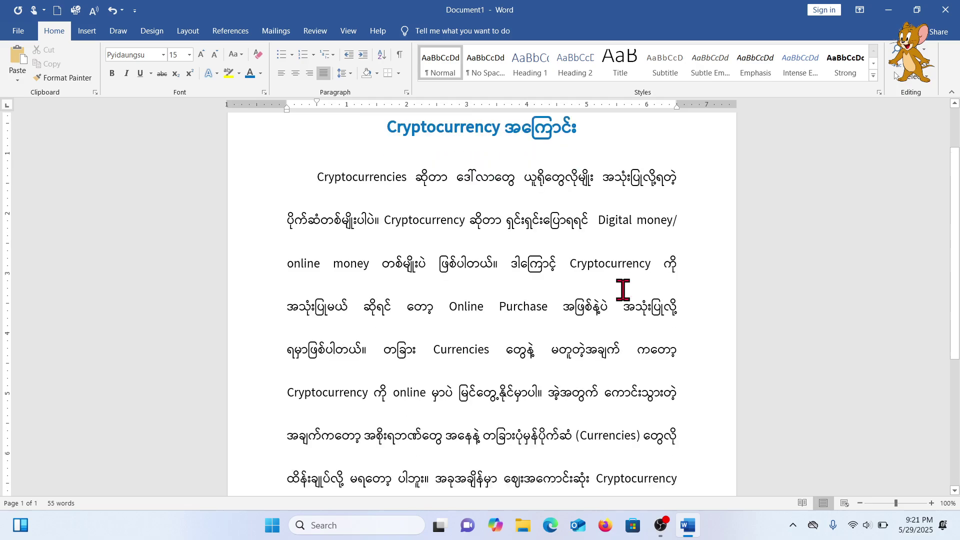
scroll(622, 289, up, 3)
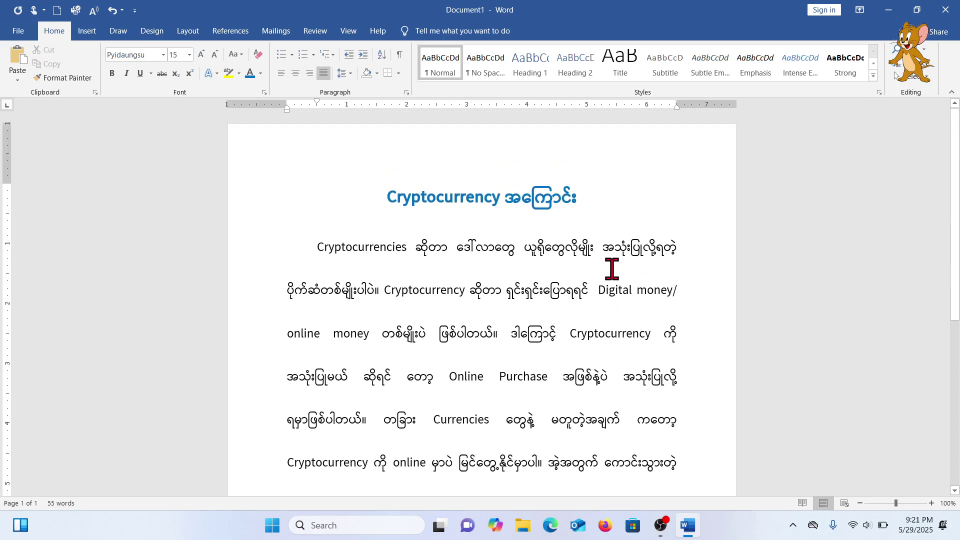
- Try extending the body paragraph's right indent into the page margin, and return it to the margin edge
scroll(621, 285, down, 3)
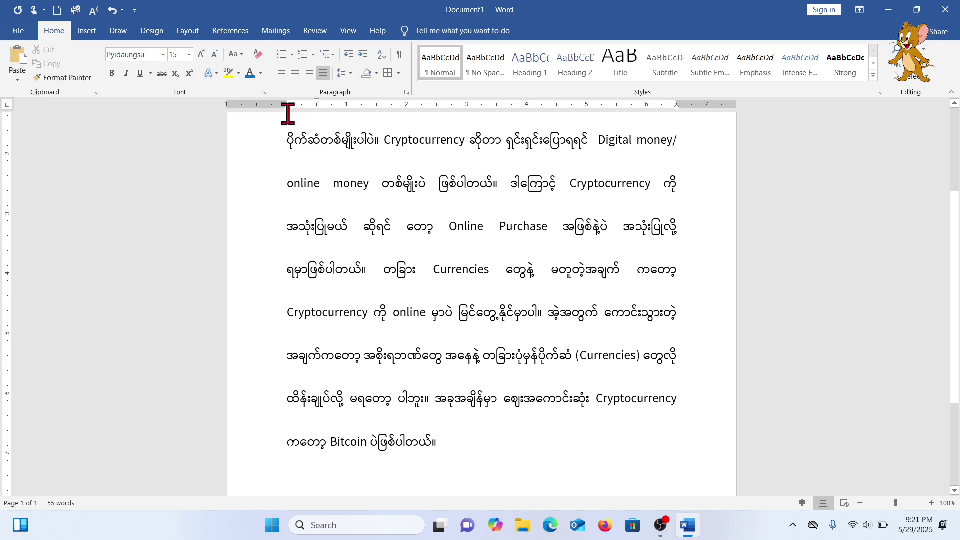
scroll(302, 126, up, 1)
scroll(303, 126, up, 4)
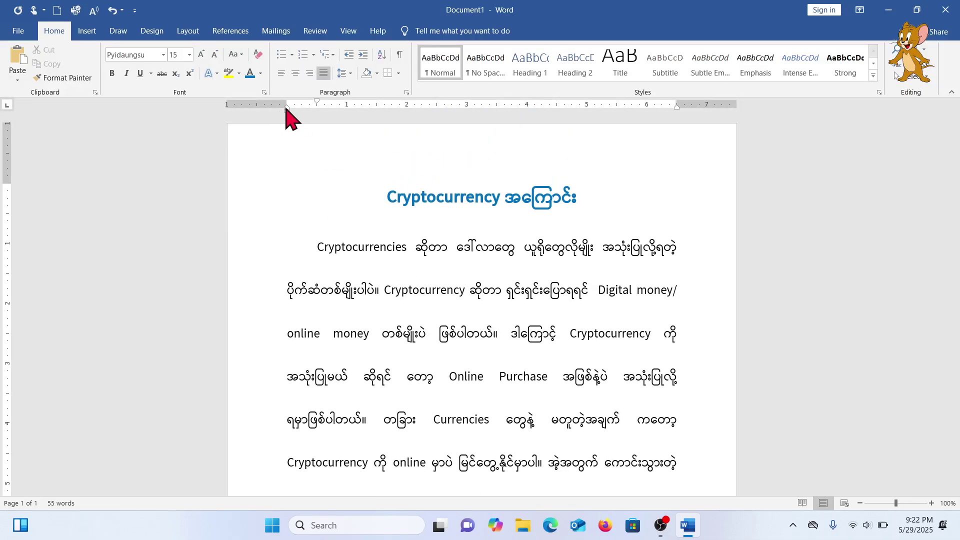
mouse_move(286, 108)
mouse_down()
mouse_move(261, 109)
mouse_move(286, 109)
mouse_up()
mouse_move(677, 107)
mouse_down()
mouse_move(700, 120)
mouse_move(684, 122)
mouse_move(700, 121)
mouse_up()
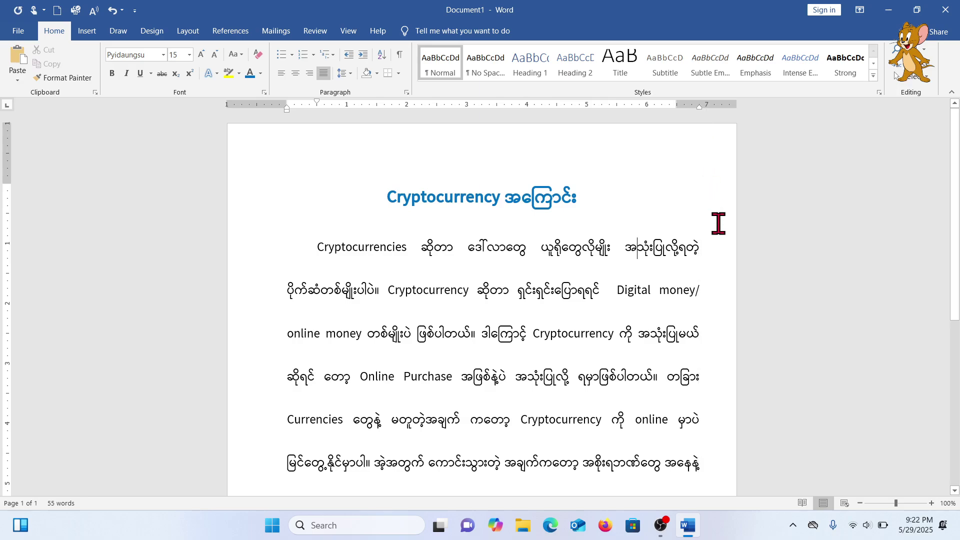
scroll(700, 272, down, 3)
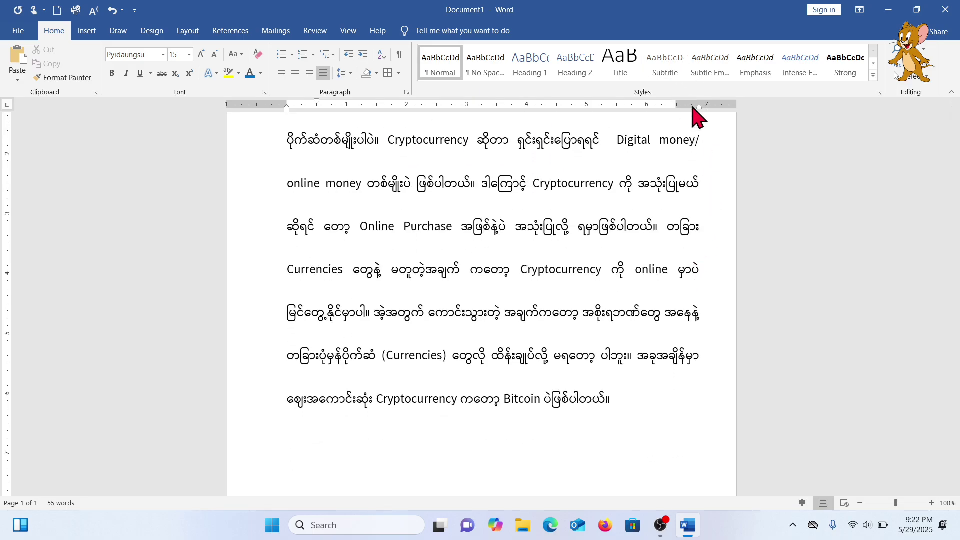
drag(699, 107, 676, 116)
scroll(456, 261, up, 3)
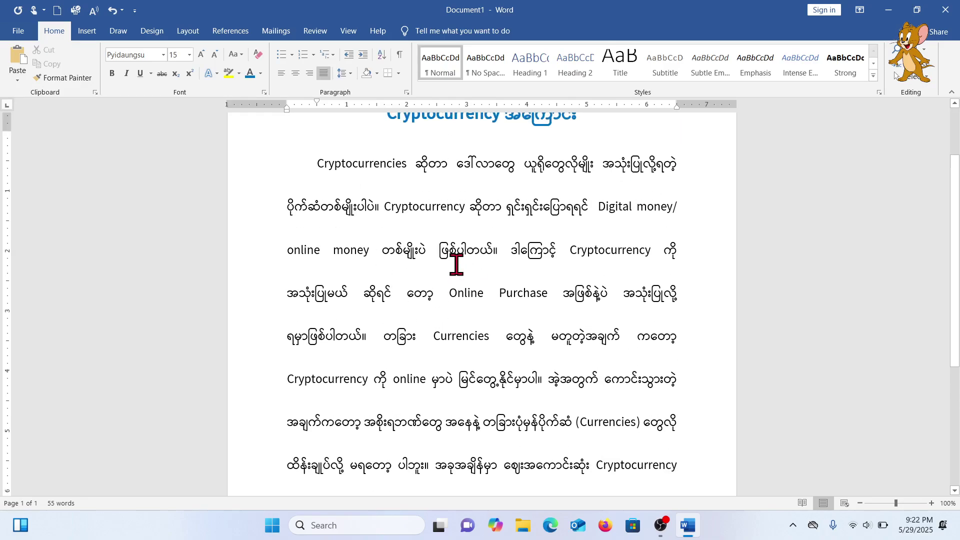
- Examine the document's layout from heading to last line, zooming out to 50% to see the whole page
scroll(443, 332, down, 6)
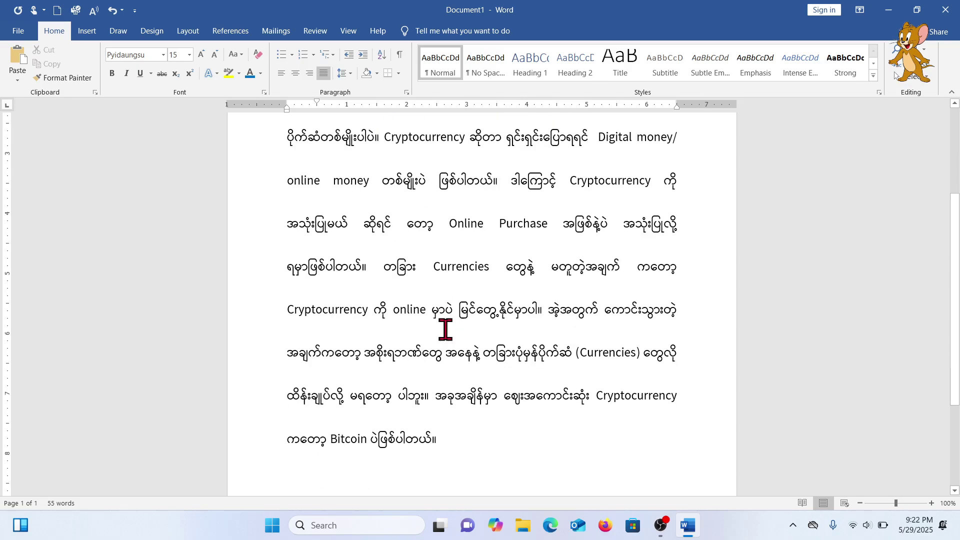
scroll(445, 329, up, 5)
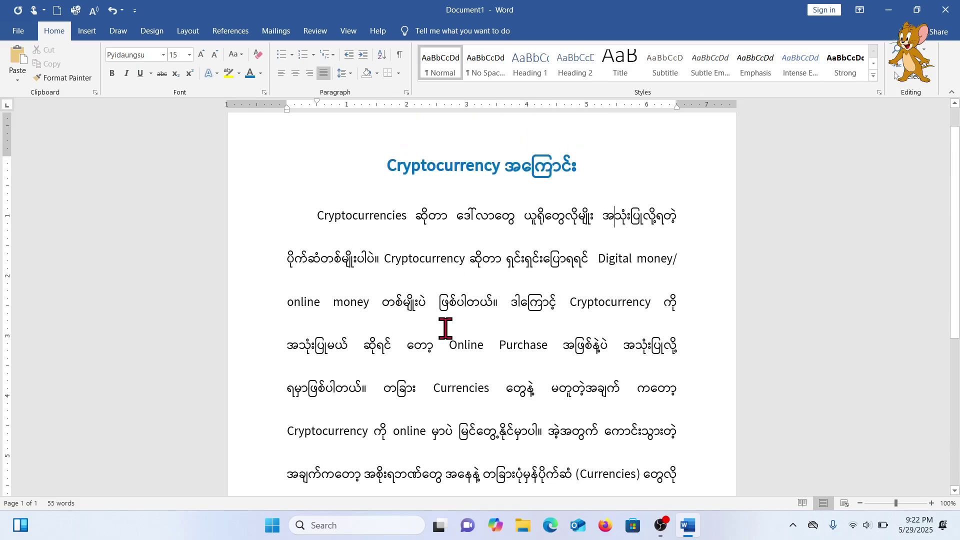
scroll(445, 329, down, 1)
scroll(445, 328, down, 3)
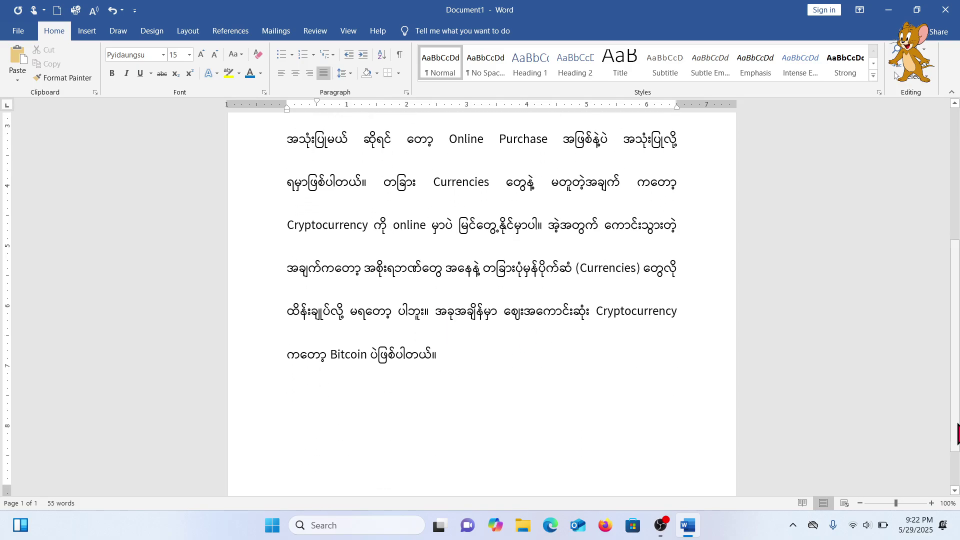
click(888, 503)
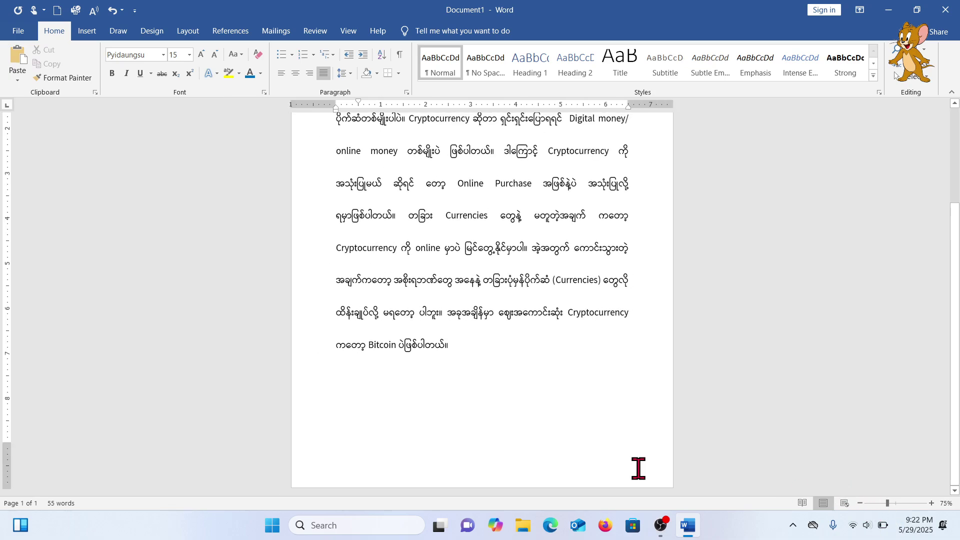
scroll(524, 353, up, 3)
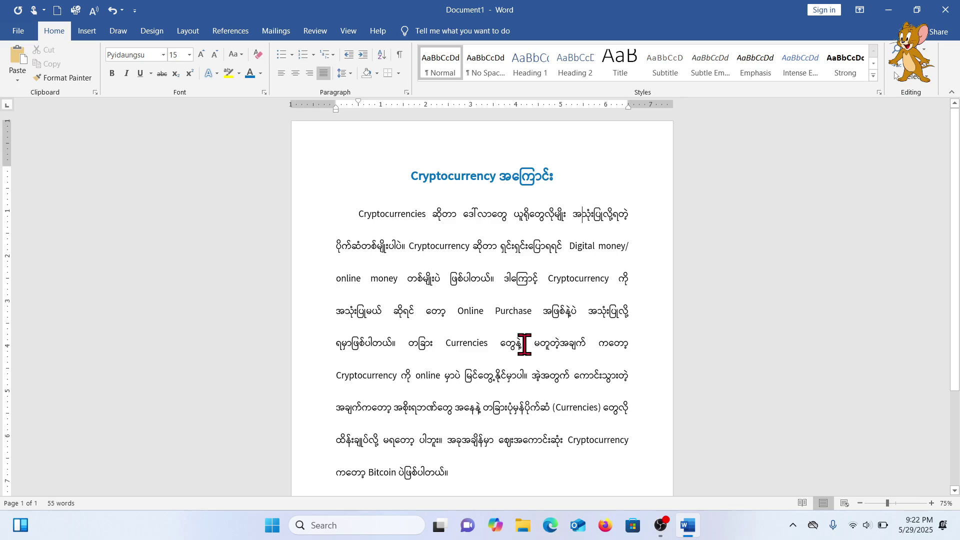
scroll(522, 342, down, 3)
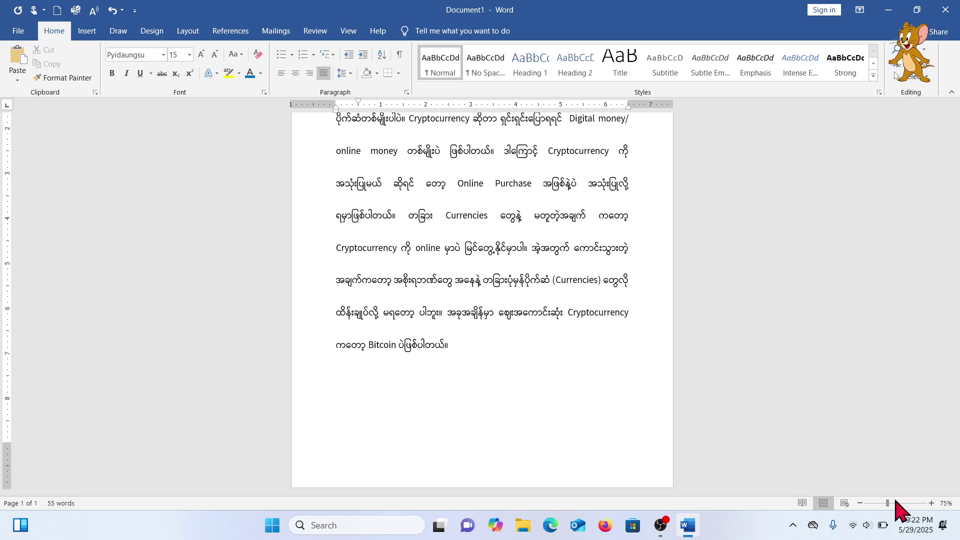
click(859, 504)
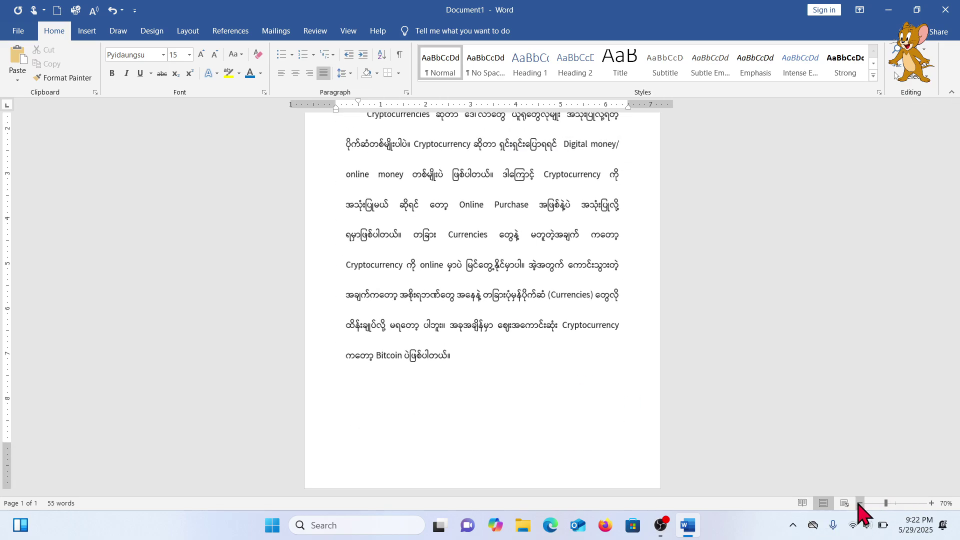
click(860, 504)
click(859, 503)
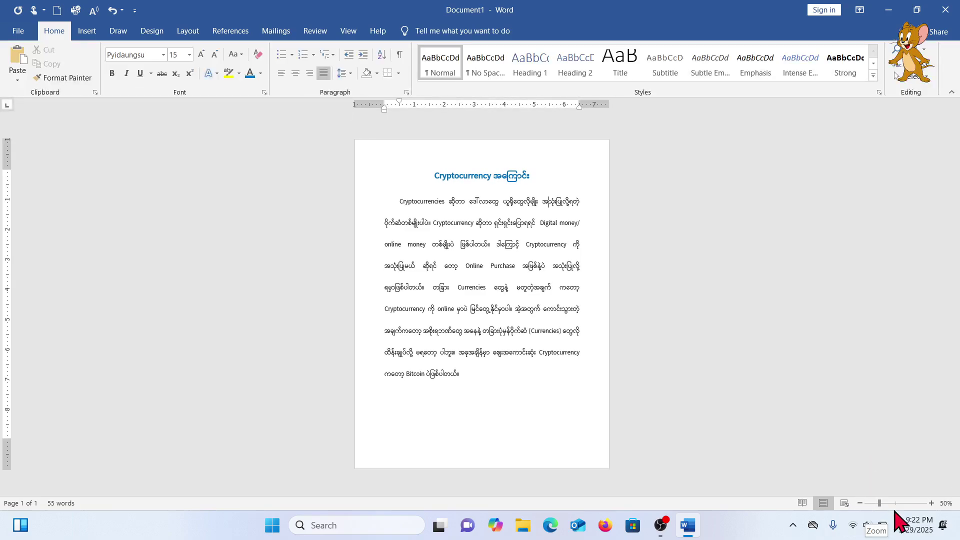
- Bring the zoom back to 100% and reduce it to 57% to view the full page
click(931, 504)
click(932, 503)
click(932, 504)
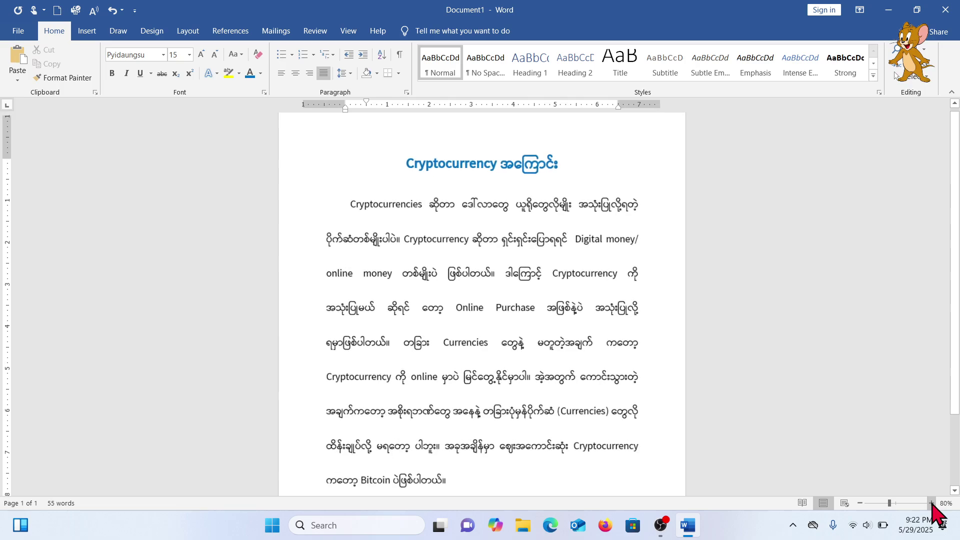
click(932, 504)
click(932, 503)
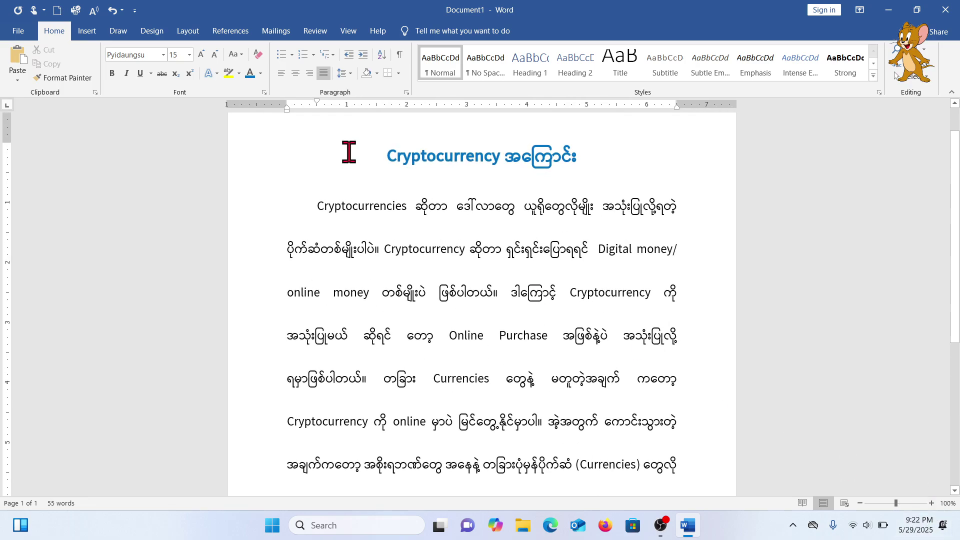
click(860, 503)
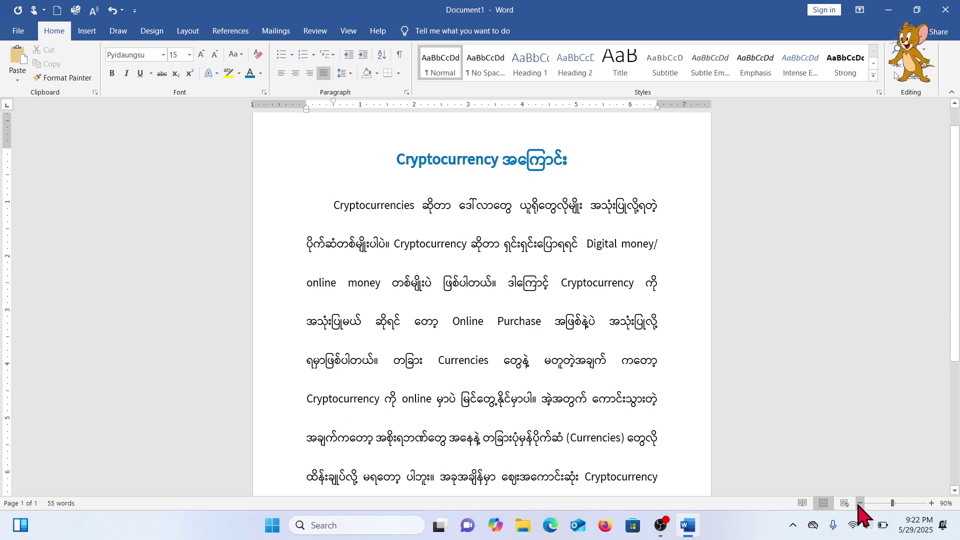
drag(890, 504, 881, 505)
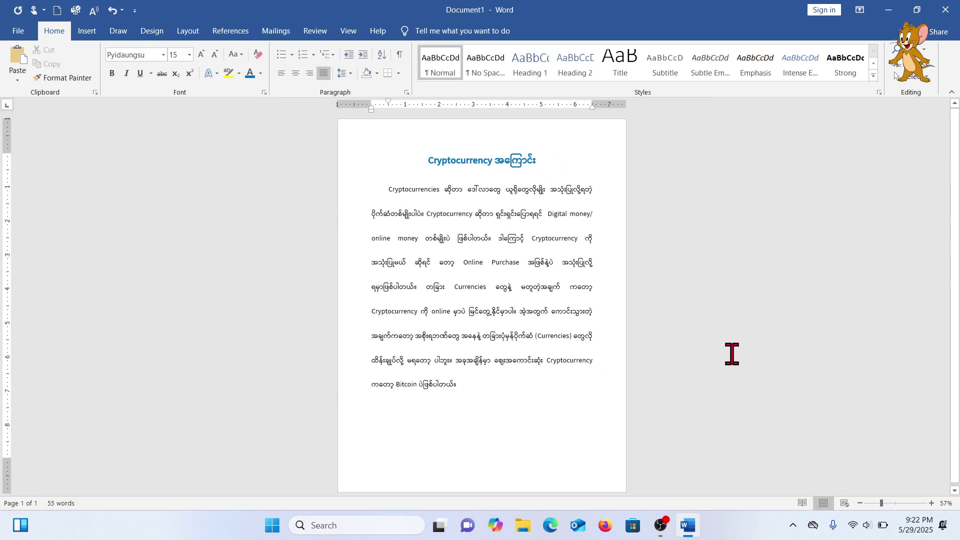